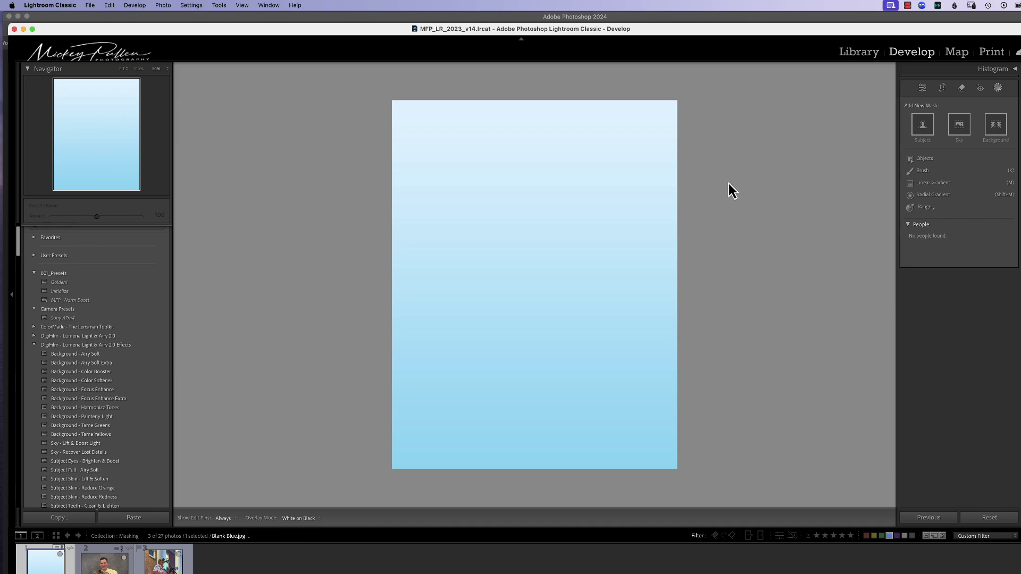
- Draw a large radial gradient mask from the image centre and shift it slightly below centre
{"action": "left_click", "coordinate": [926, 202]}
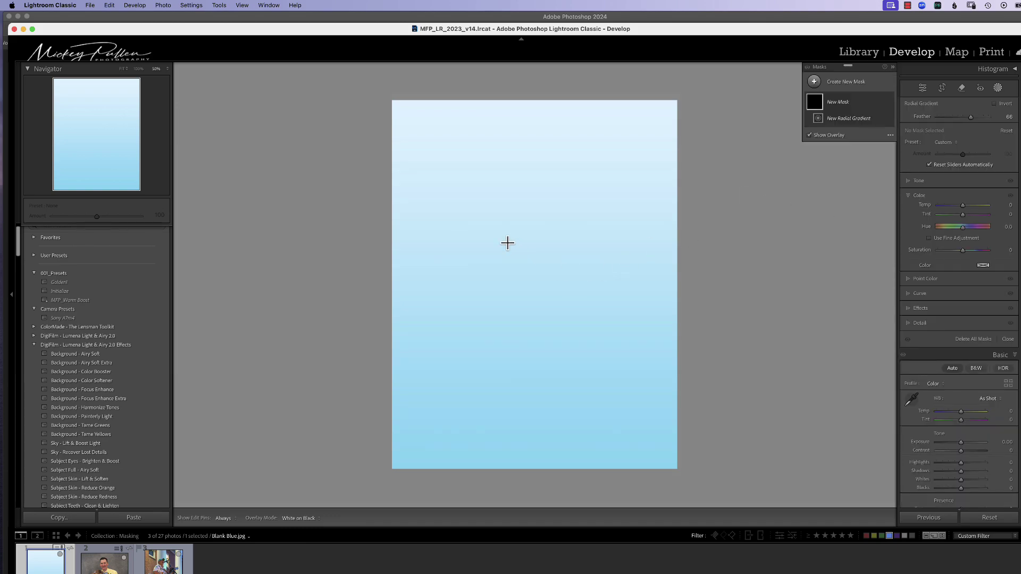
{"action": "left_click_drag", "start_coordinate": [496, 243], "coordinate": [609, 376]}
{"action": "left_click_drag", "start_coordinate": [496, 238], "coordinate": [545, 271]}
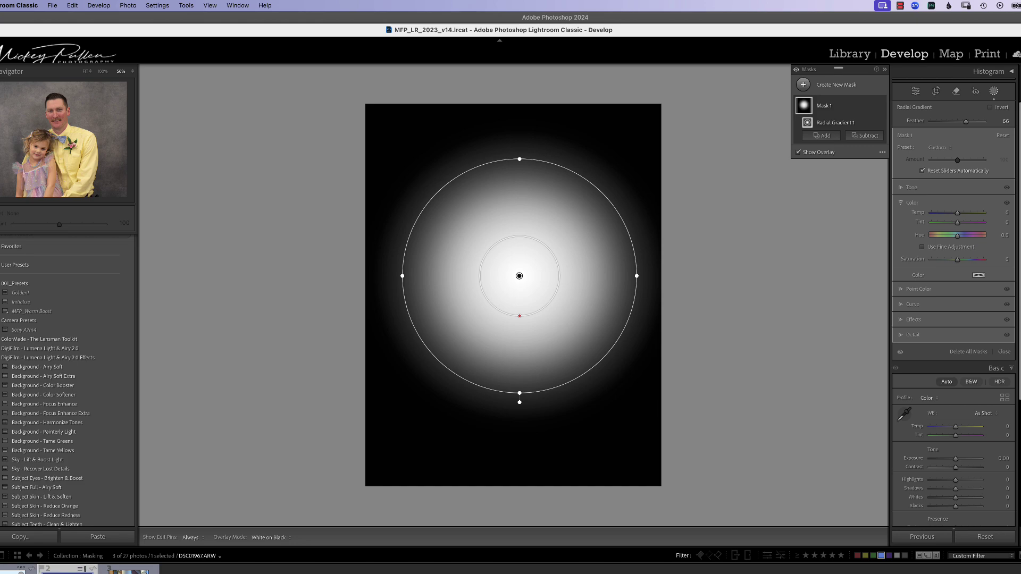
- Open the man-and-girl portrait and draw a radial gradient over it, shown as a Color Overlay
{"action": "left_click", "coordinate": [84, 569]}
{"action": "key", "text": "super+minus"}
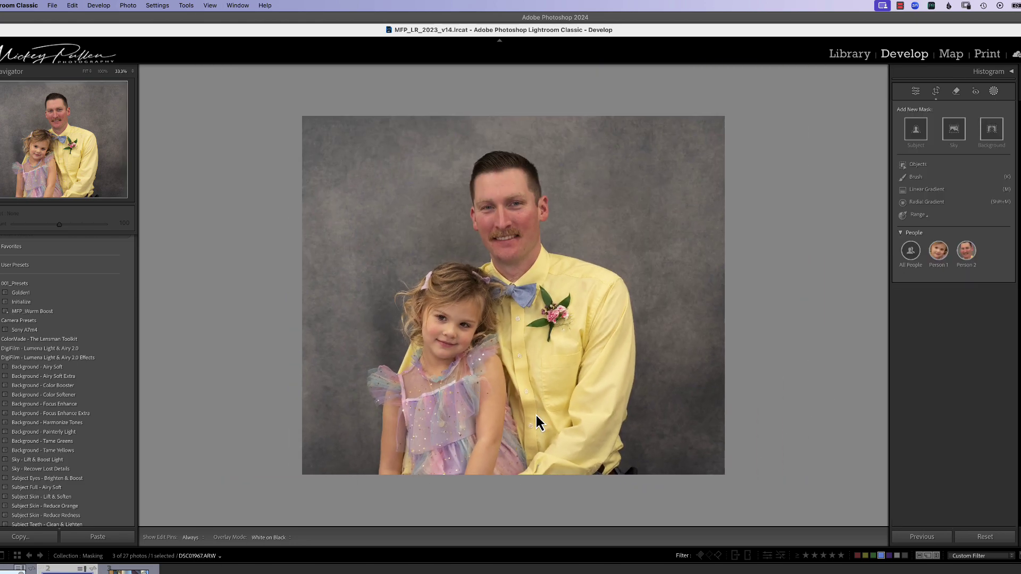
{"action": "left_click", "coordinate": [916, 206]}
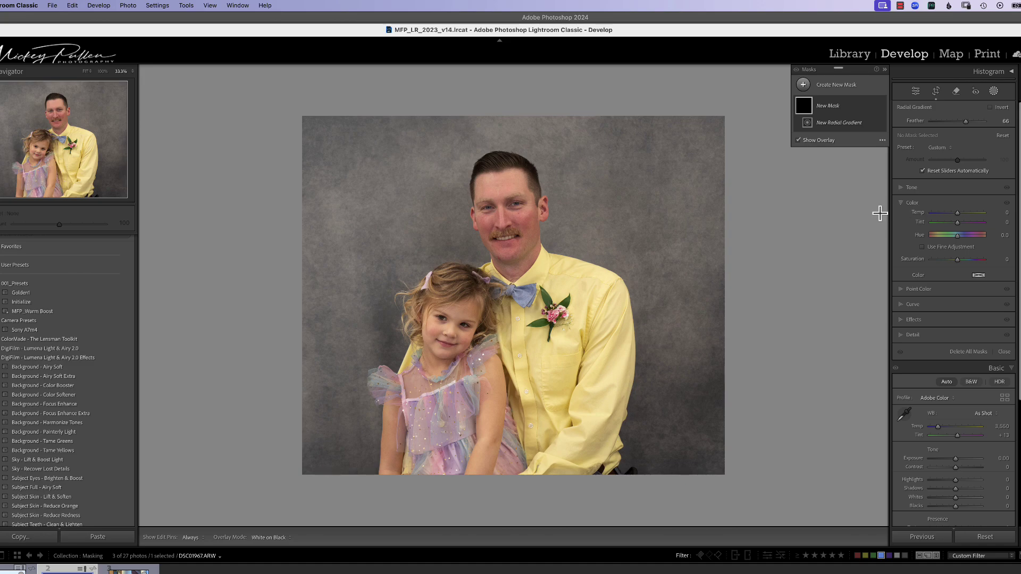
{"action": "mouse_move", "coordinate": [468, 236]}
{"action": "left_mouse_down"}
{"action": "mouse_move", "coordinate": [579, 394]}
{"action": "mouse_move", "coordinate": [638, 455]}
{"action": "left_mouse_up"}
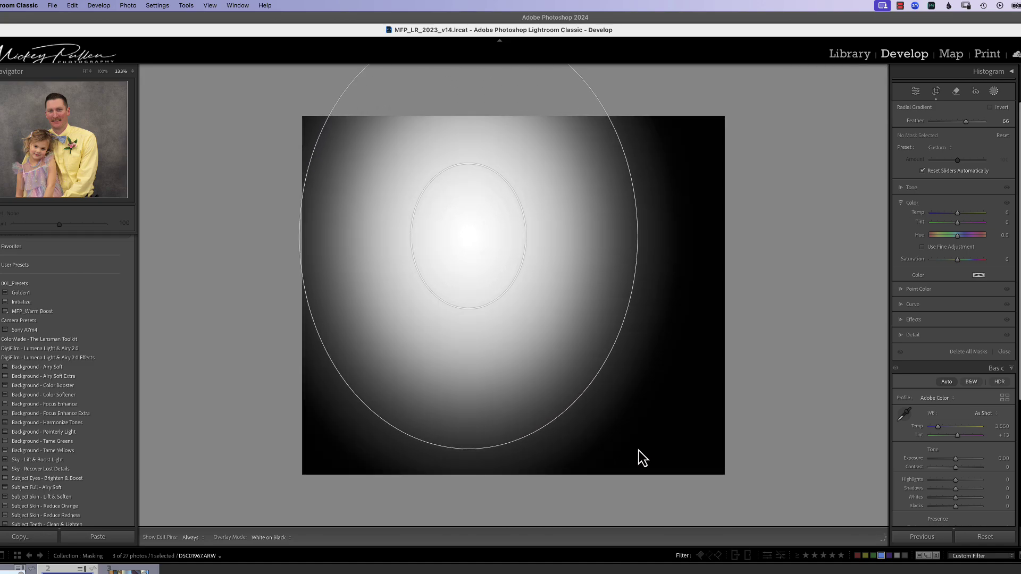
{"action": "left_click", "coordinate": [879, 156]}
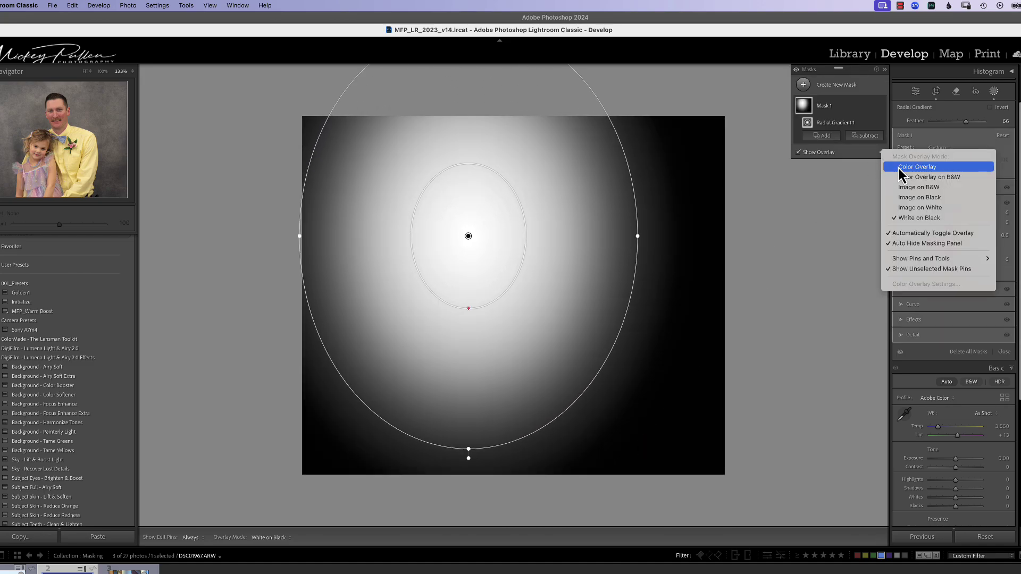
{"action": "left_click", "coordinate": [904, 167]}
- Centre the gradient on the man's face with feather 41 and raise its Exposure to 1.19
{"action": "left_click_drag", "start_coordinate": [468, 236], "coordinate": [504, 260]}
{"action": "left_click_drag", "start_coordinate": [508, 340], "coordinate": [508, 392]}
{"action": "left_click_drag", "start_coordinate": [506, 270], "coordinate": [506, 293]}
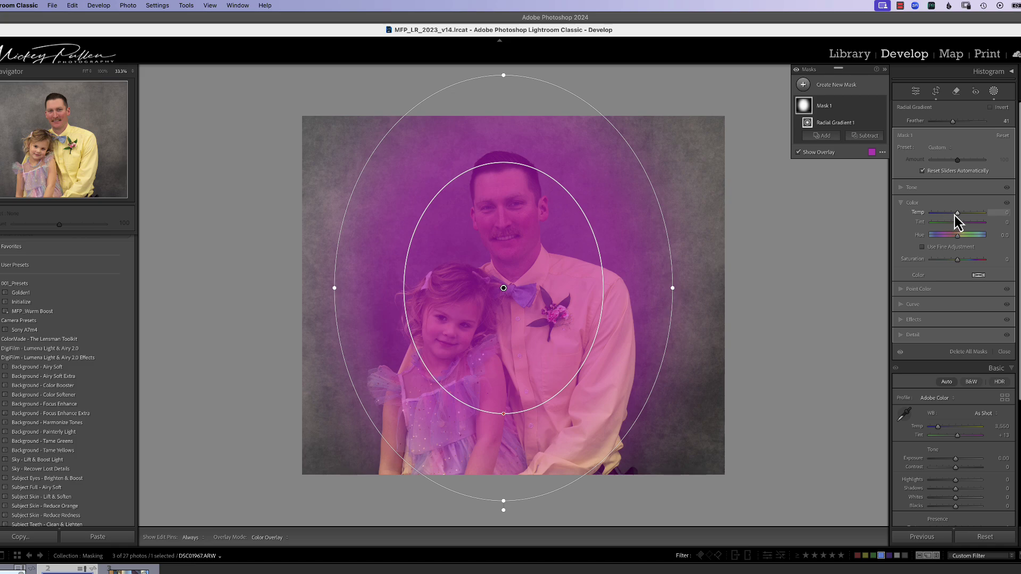
{"action": "left_click", "coordinate": [912, 189]}
{"action": "left_click_drag", "start_coordinate": [955, 199], "coordinate": [964, 201]}
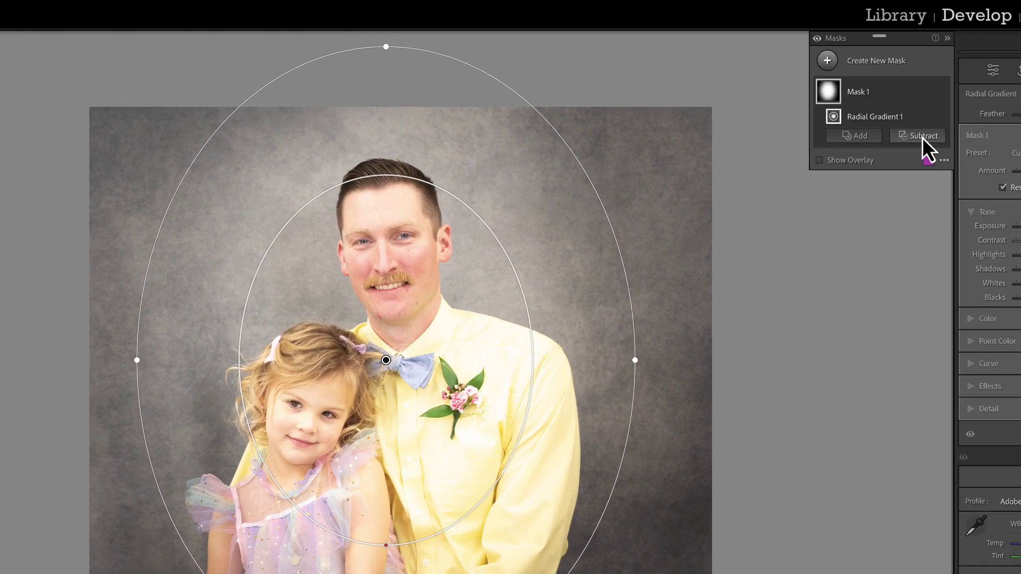
{"action": "left_click", "coordinate": [922, 136]}
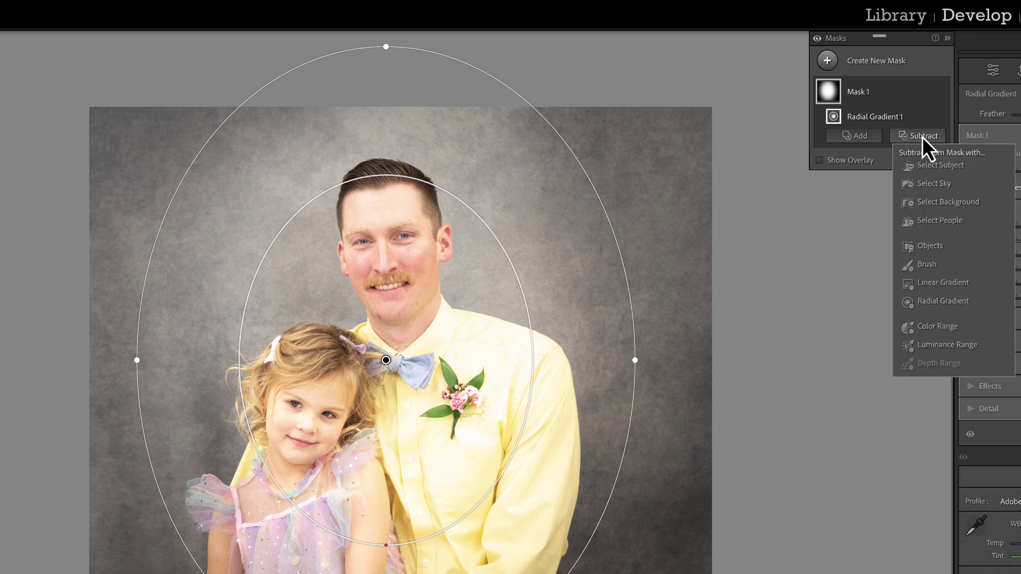
- Subtract Select Subject from the radial mask and toggle it off and on to compare
{"action": "left_click", "coordinate": [934, 167]}
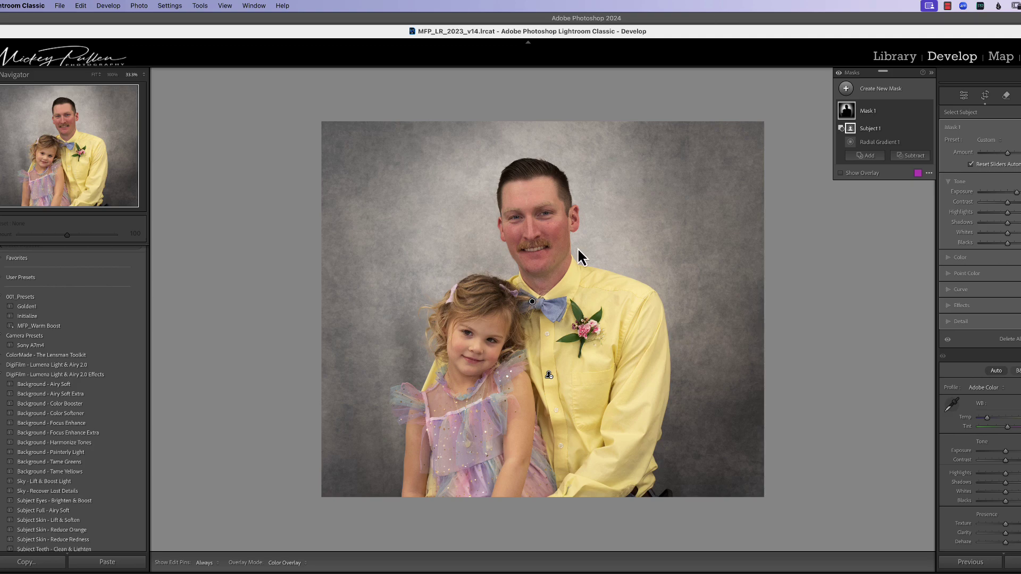
{"action": "left_click", "coordinate": [928, 111]}
{"action": "left_click", "coordinate": [928, 112]}
{"action": "left_click", "coordinate": [928, 111]}
{"action": "left_click", "coordinate": [927, 111]}
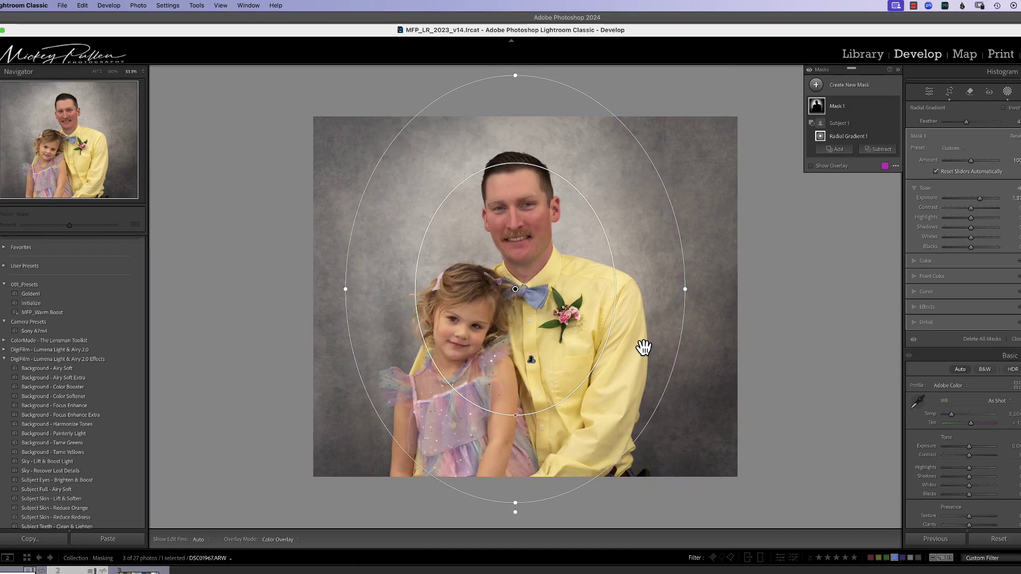
- Rotate, raise and enlarge the radial ellipse diagonally across both faces, keeping edit pins visible
{"action": "left_click_drag", "start_coordinate": [515, 511], "coordinate": [345, 429]}
{"action": "left_click_drag", "start_coordinate": [630, 425], "coordinate": [596, 371]}
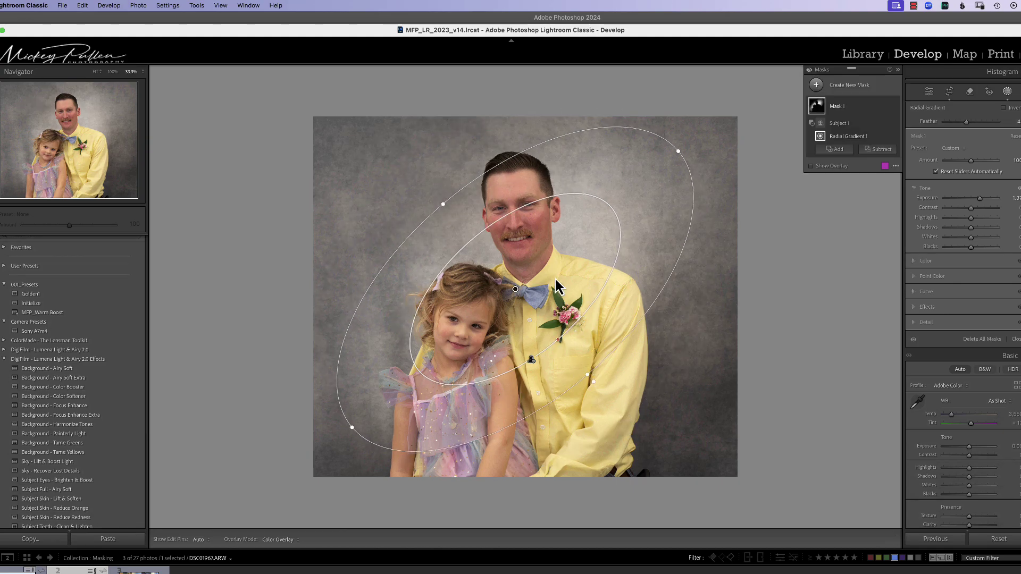
{"action": "left_click_drag", "start_coordinate": [520, 292], "coordinate": [513, 253]}
{"action": "left_click_drag", "start_coordinate": [349, 391], "coordinate": [266, 458]}
{"action": "key", "text": "h"}
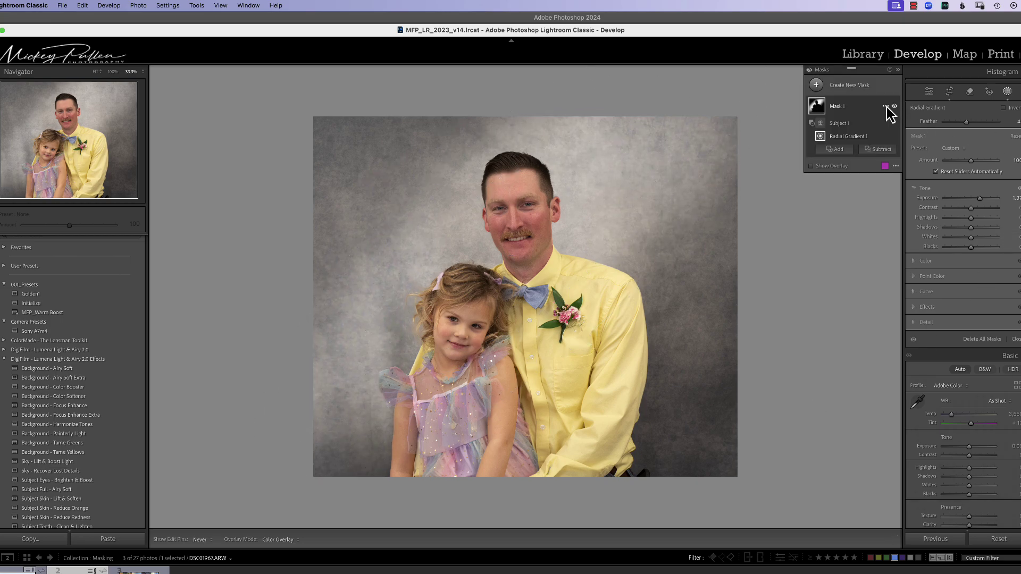
- Compare the portrait with and without Mask 1, then switch to the guitarist concert photo
{"action": "left_click", "coordinate": [895, 107]}
{"action": "left_click", "coordinate": [895, 107]}
{"action": "left_click", "coordinate": [895, 107]}
{"action": "left_click", "coordinate": [895, 107]}
{"action": "left_click", "coordinate": [895, 107]}
{"action": "left_click", "coordinate": [895, 107]}
{"action": "left_click", "coordinate": [139, 571]}
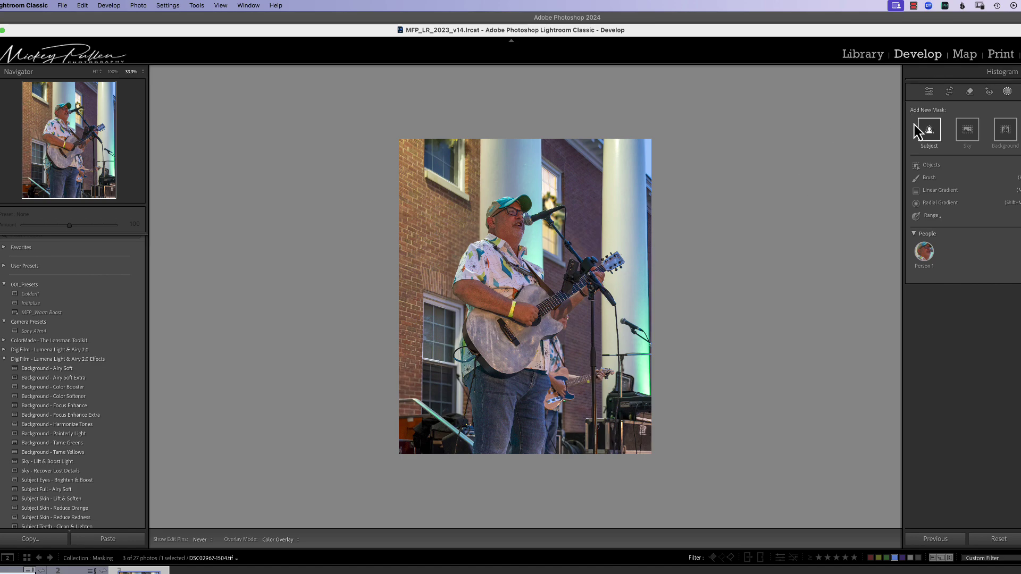
- Mask the guitarist as subject at Exposure 0.45 and darken an inverted duplicate to −0.52
{"action": "left_click", "coordinate": [930, 139]}
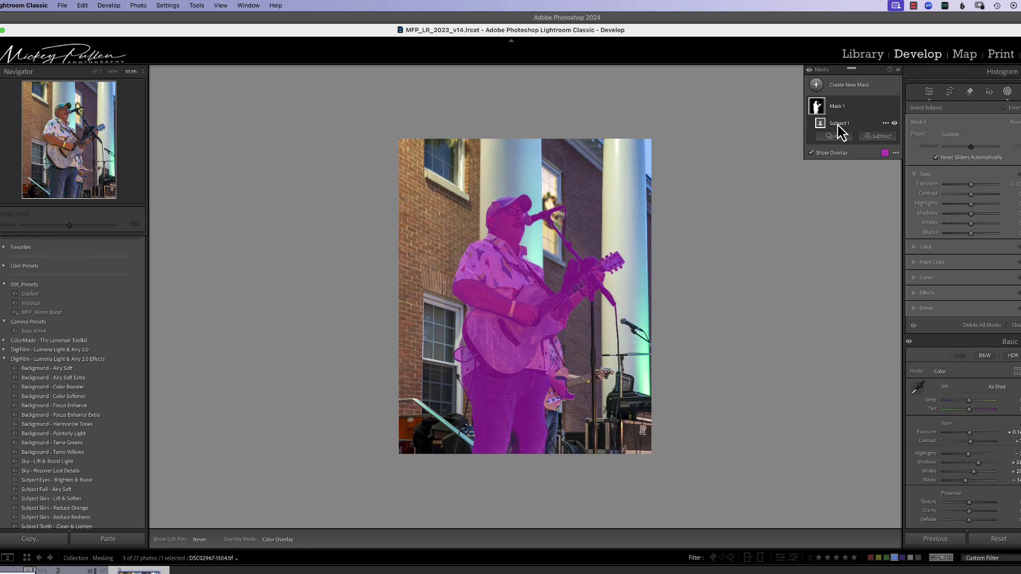
{"action": "left_click", "coordinate": [886, 107]}
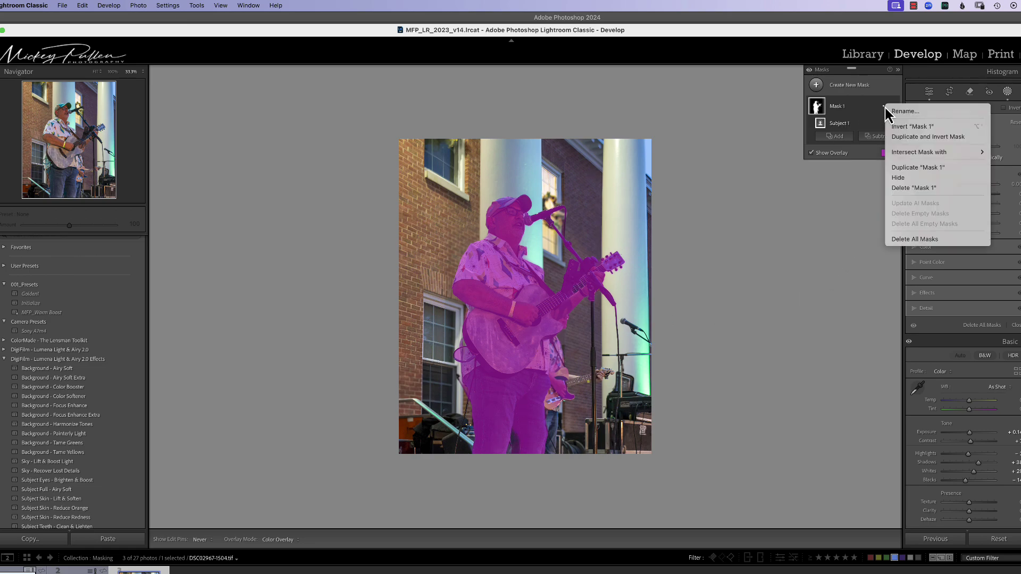
{"action": "left_click", "coordinate": [904, 137]}
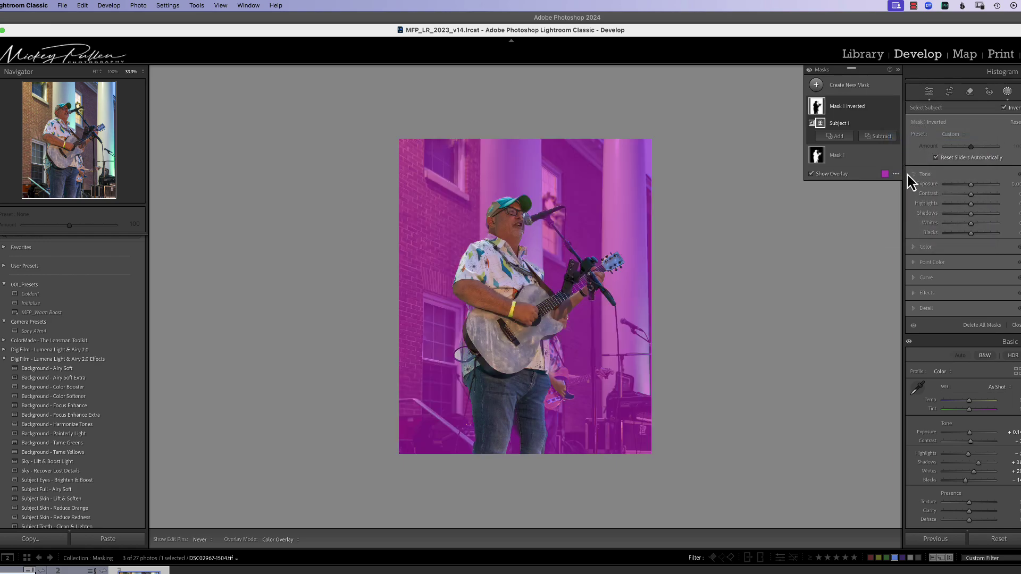
{"action": "left_click_drag", "start_coordinate": [969, 186], "coordinate": [966, 186]}
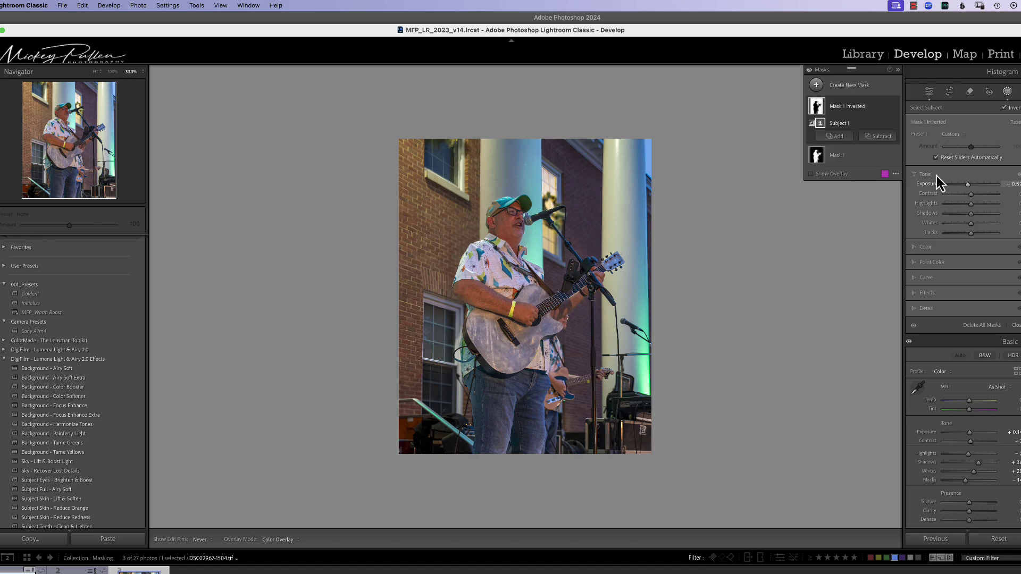
{"action": "left_click", "coordinate": [817, 156]}
{"action": "left_click_drag", "start_coordinate": [971, 185], "coordinate": [975, 187]}
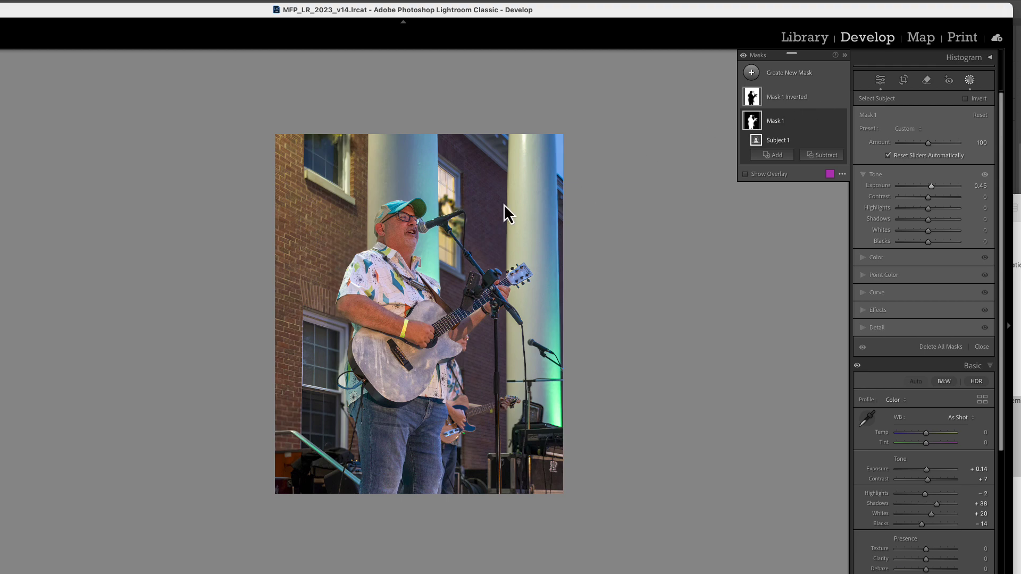
- Intersect Mask 1 Inverted with a radial gradient drawn and stretched across the guitarist photo
{"action": "left_click", "coordinate": [807, 101]}
{"action": "left_click", "coordinate": [833, 97]}
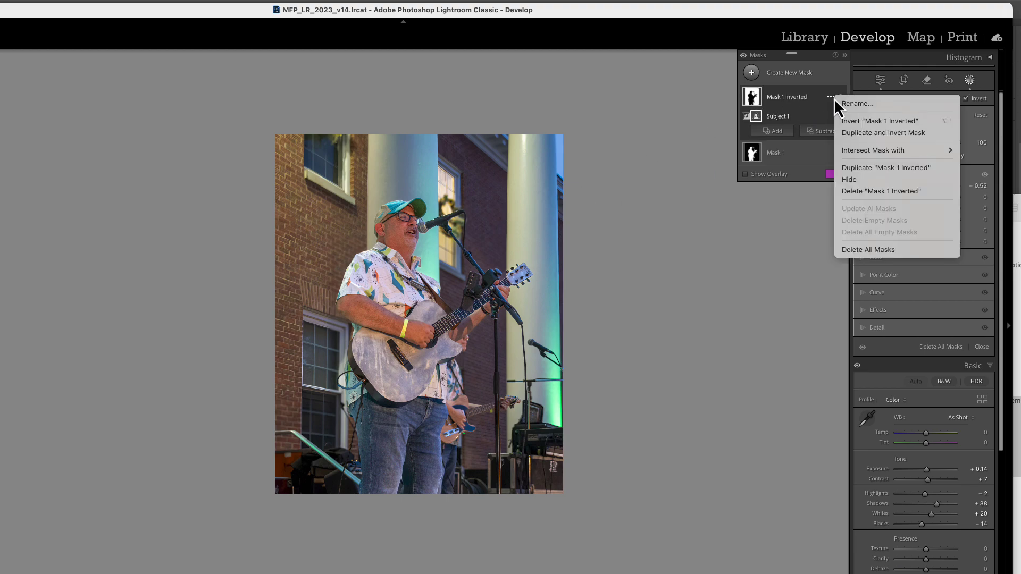
{"action": "mouse_move", "coordinate": [859, 151]}
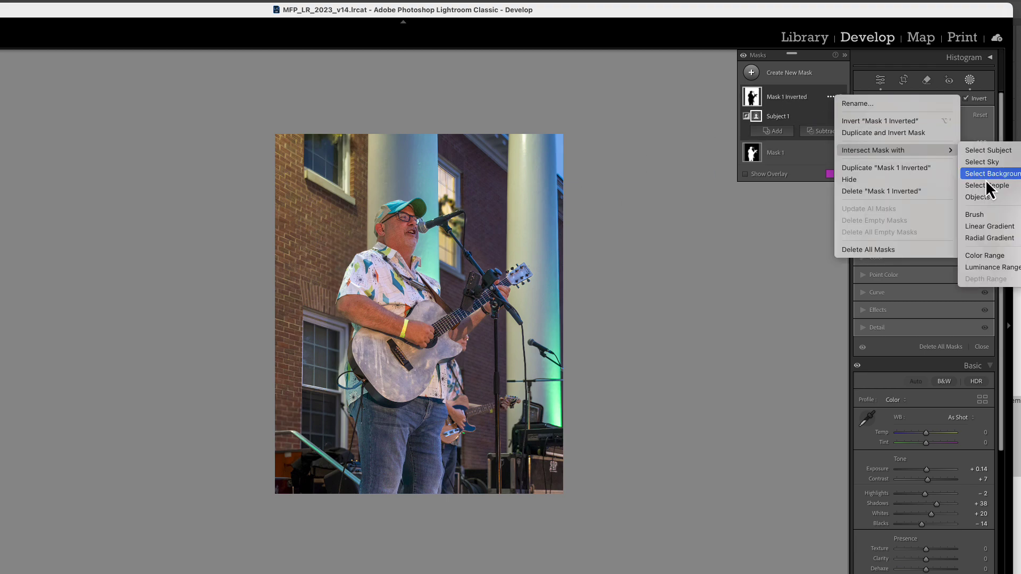
{"action": "left_click", "coordinate": [989, 240]}
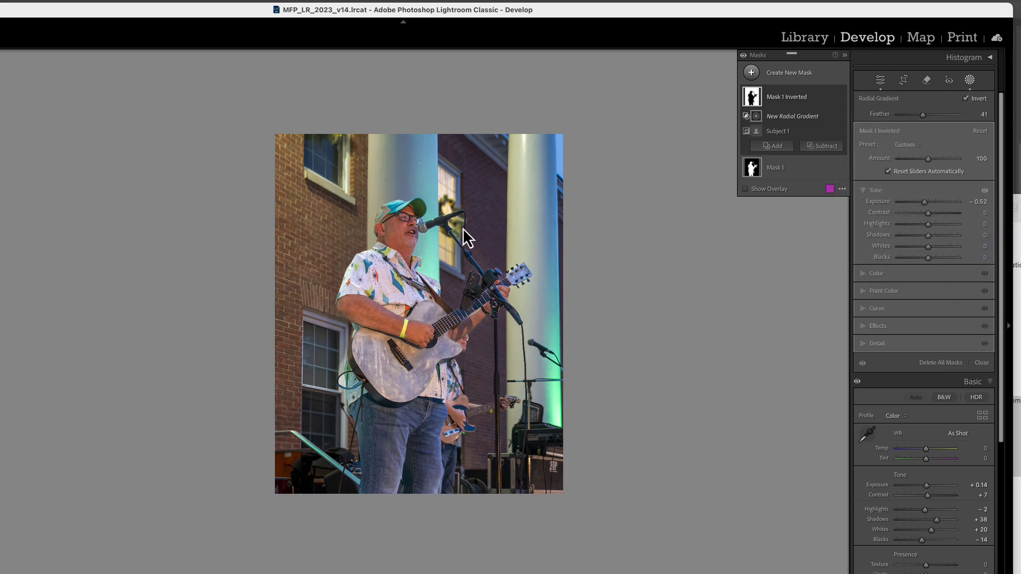
{"action": "mouse_move", "coordinate": [414, 137]}
{"action": "left_mouse_down"}
{"action": "mouse_move", "coordinate": [512, 318]}
{"action": "mouse_move", "coordinate": [466, 341]}
{"action": "mouse_move", "coordinate": [485, 432]}
{"action": "mouse_move", "coordinate": [410, 426]}
{"action": "mouse_move", "coordinate": [287, 367]}
{"action": "left_mouse_up"}
{"action": "left_click_drag", "start_coordinate": [491, 265], "coordinate": [503, 295]}
{"action": "left_click_drag", "start_coordinate": [463, 237], "coordinate": [456, 256]}
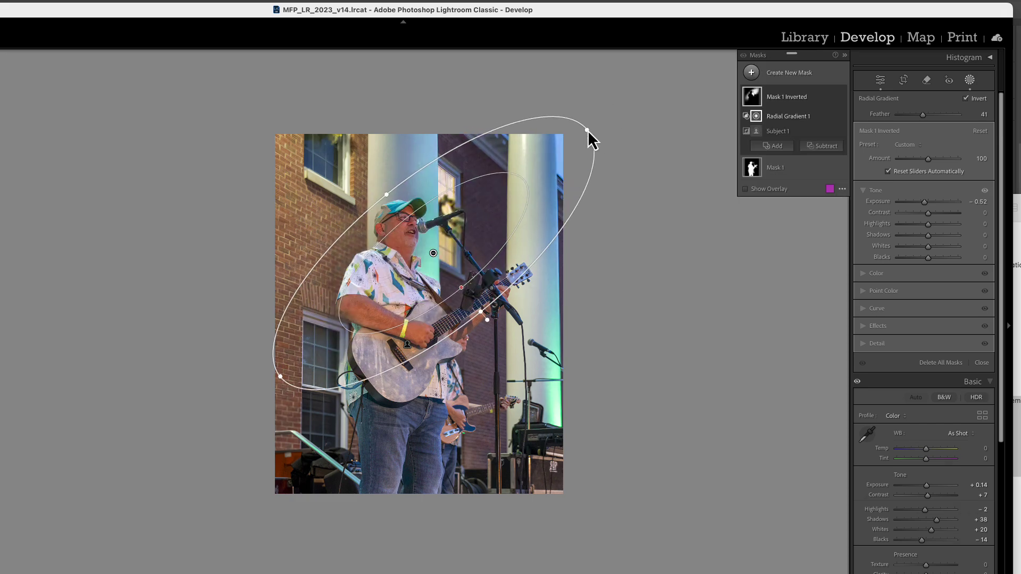
{"action": "left_click_drag", "start_coordinate": [589, 131], "coordinate": [808, 25]}
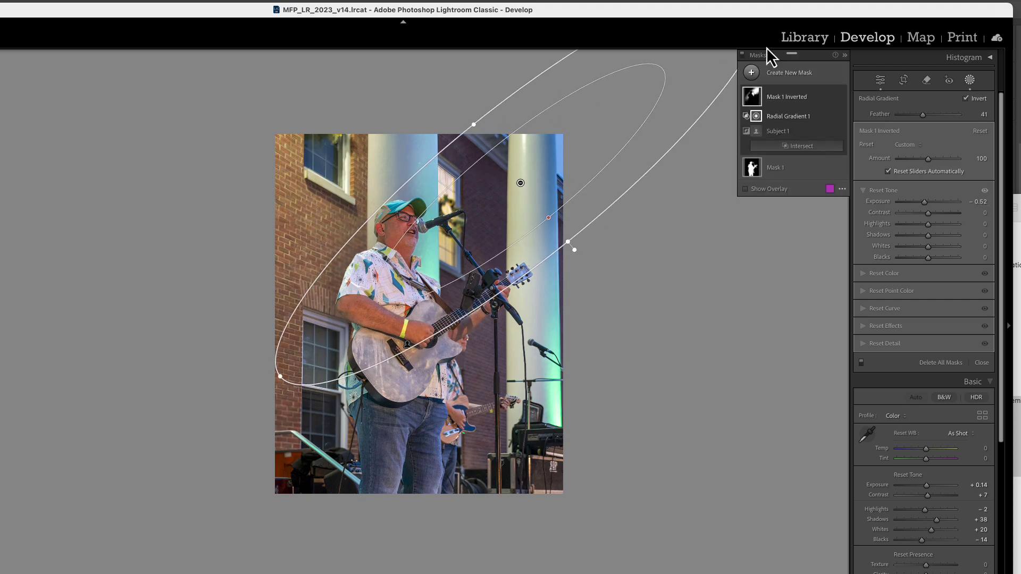
- Set Mask 1 Inverted to Amount 114 and Exposure 0.80, fine-tuning the gradient's position
{"action": "left_click_drag", "start_coordinate": [520, 183], "coordinate": [538, 180]}
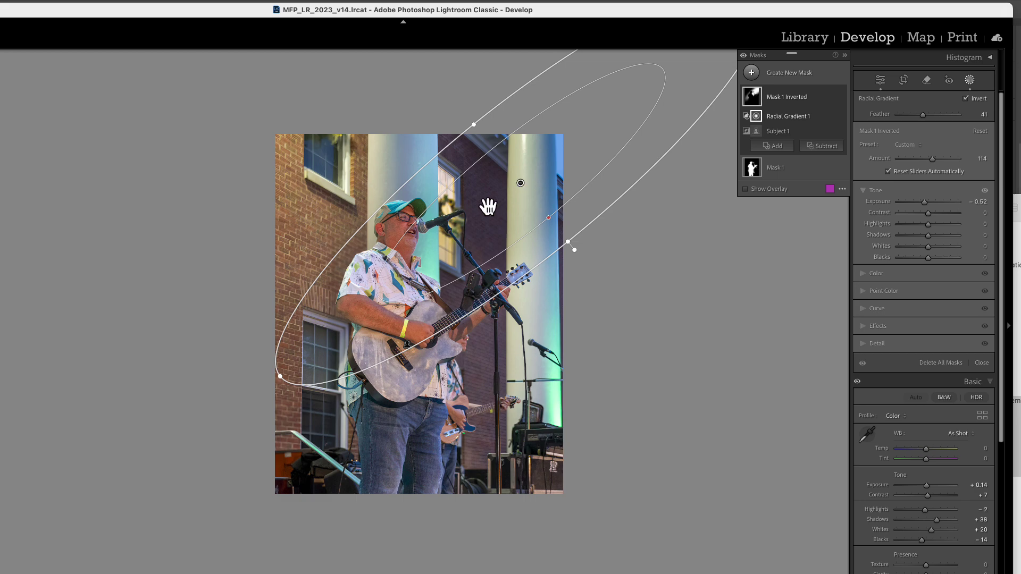
{"action": "left_click_drag", "start_coordinate": [924, 204], "coordinate": [927, 203]}
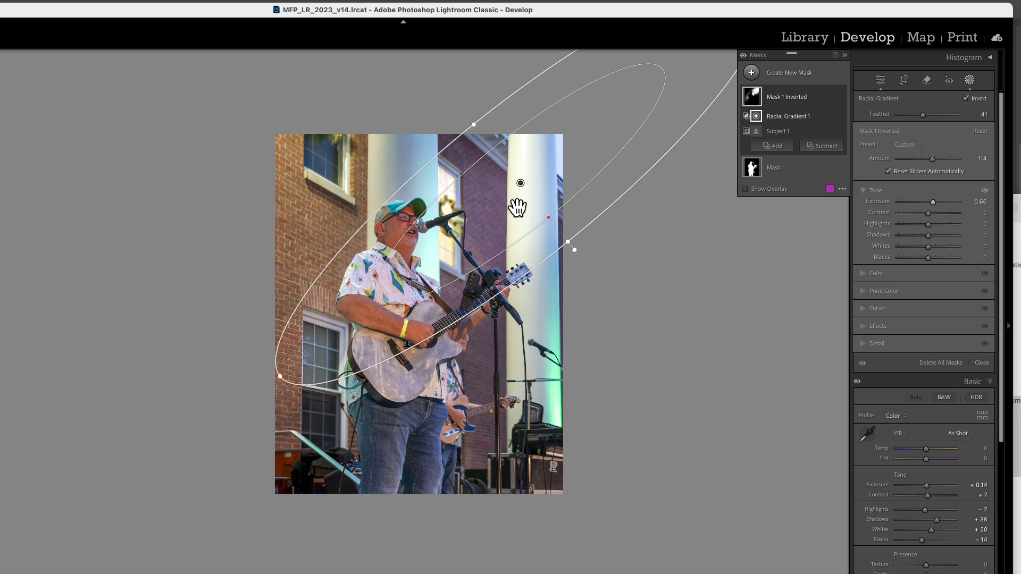
{"action": "left_click_drag", "start_coordinate": [524, 192], "coordinate": [509, 204]}
{"action": "left_click_drag", "start_coordinate": [464, 239], "coordinate": [498, 213]}
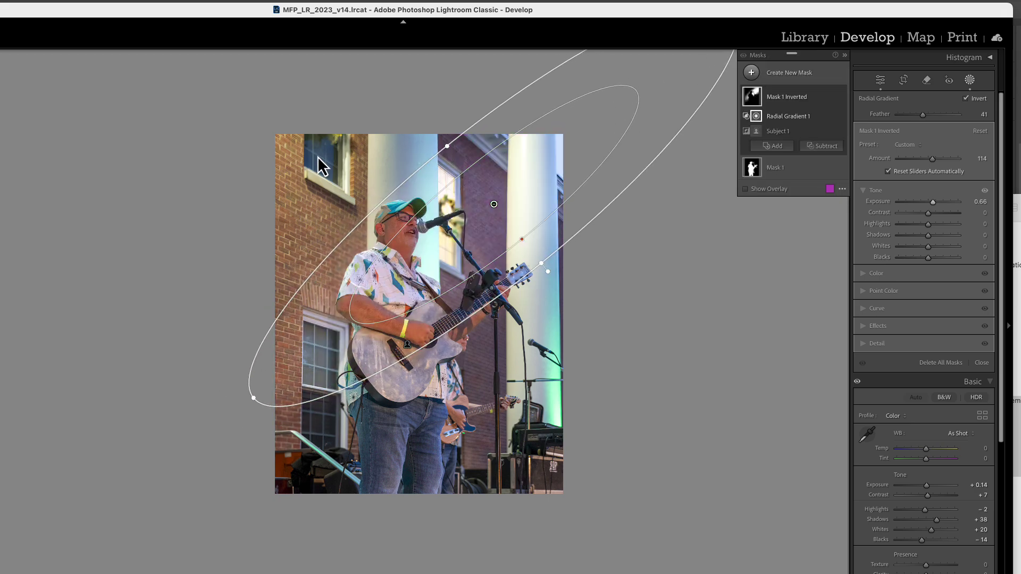
{"action": "mouse_move", "coordinate": [932, 203]}
{"action": "left_mouse_down"}
{"action": "mouse_move", "coordinate": [943, 203]}
{"action": "mouse_move", "coordinate": [933, 208]}
{"action": "left_mouse_up"}
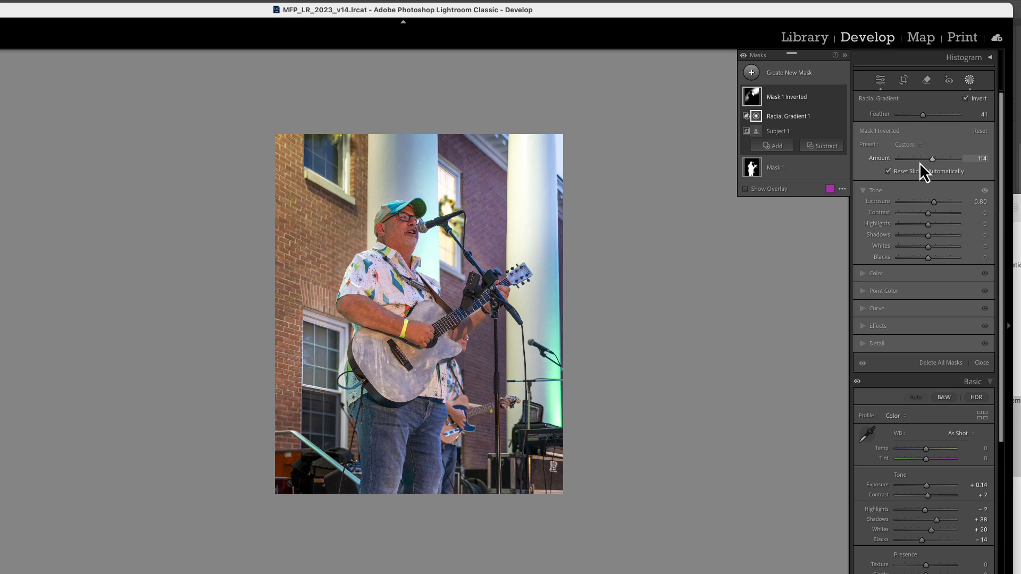
{"action": "mouse_move", "coordinate": [447, 272]}
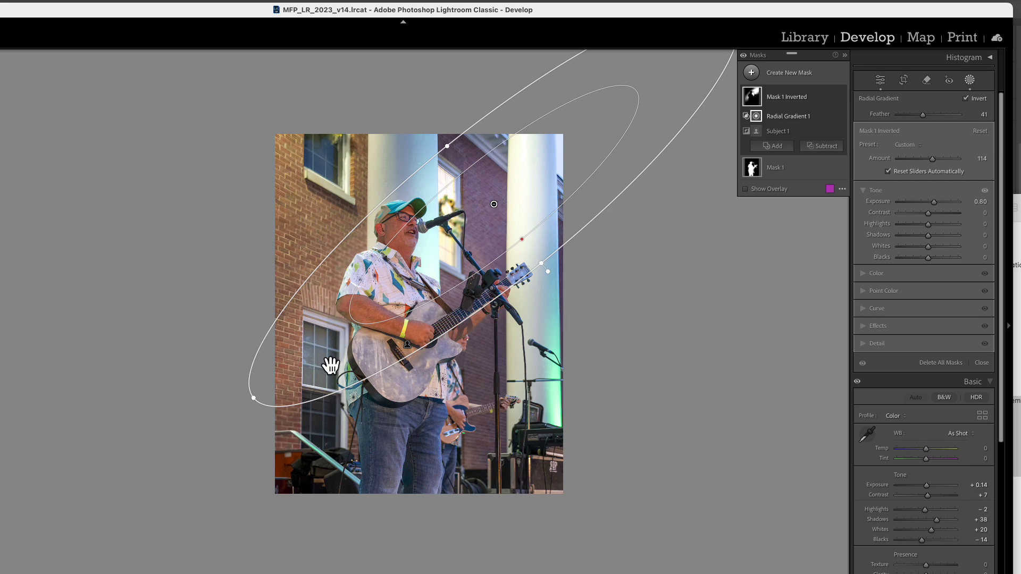
- Intersect Mask 1 with a new radial gradient
{"action": "left_click", "coordinate": [755, 169]}
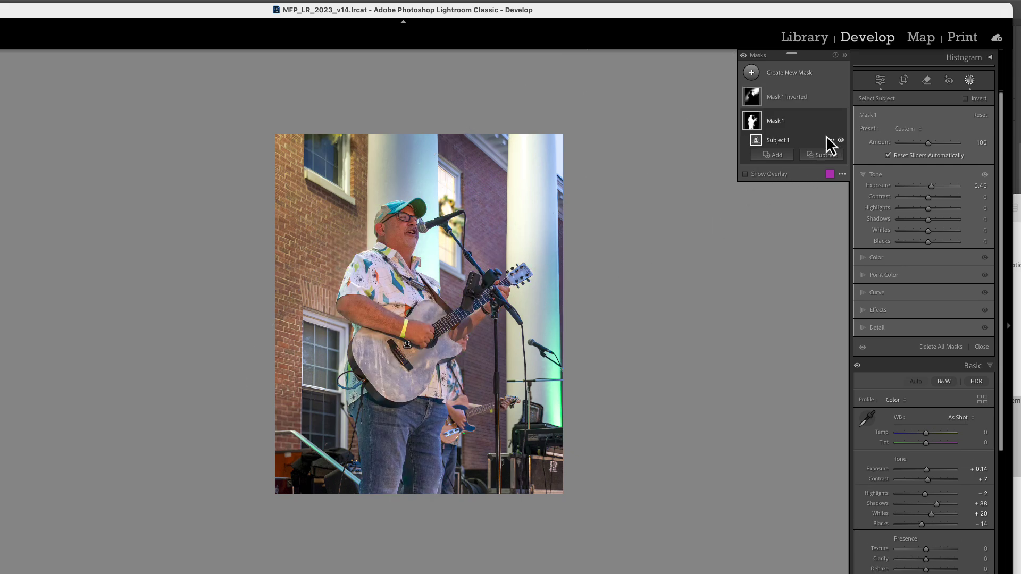
{"action": "left_click", "coordinate": [830, 120]}
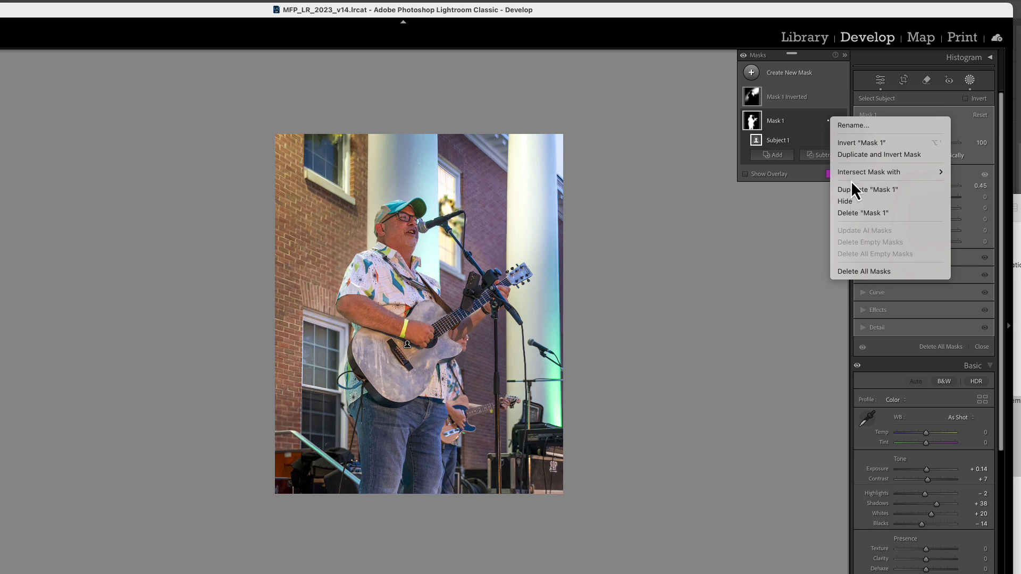
{"action": "left_click", "coordinate": [804, 129]}
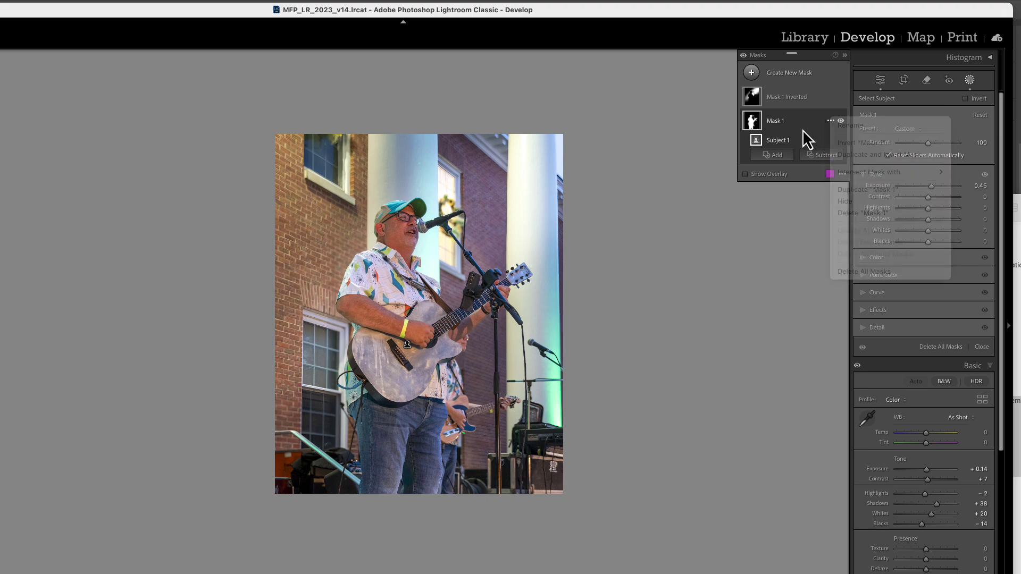
{"action": "left_click", "coordinate": [828, 122]}
{"action": "left_click", "coordinate": [828, 123]}
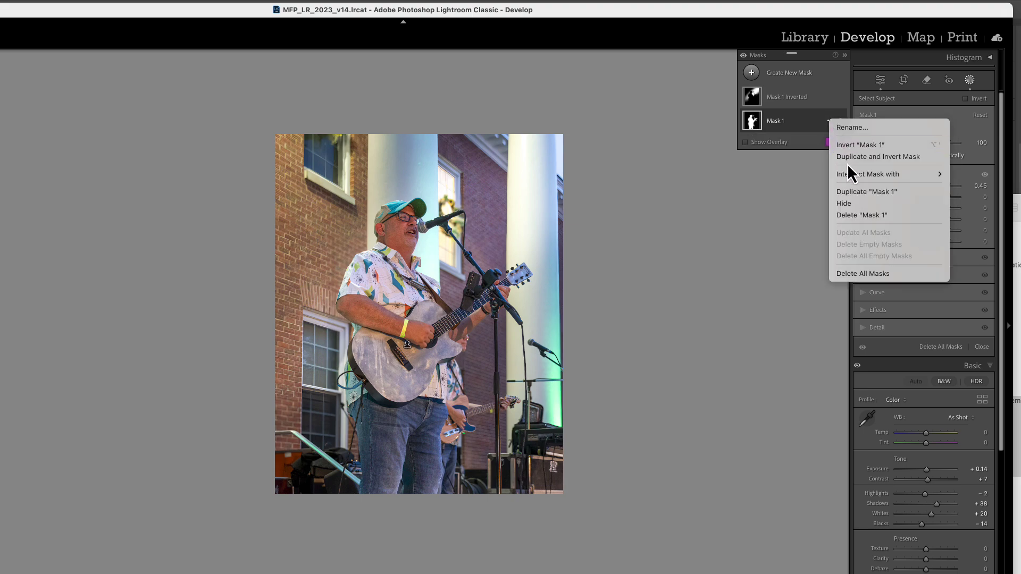
{"action": "mouse_move", "coordinate": [874, 174]}
{"action": "left_click", "coordinate": [968, 261]}
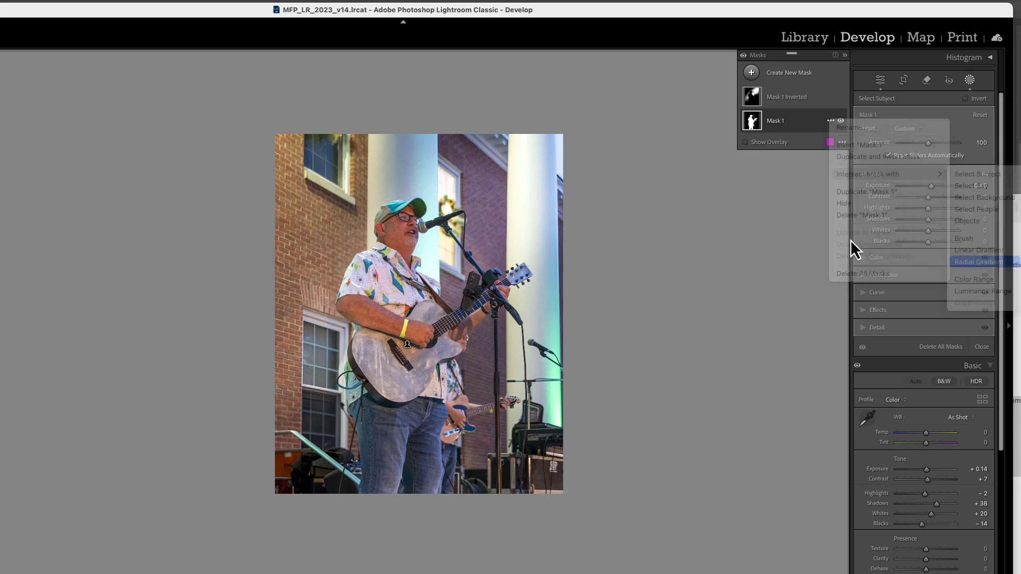
- Draw a large ellipse over the guitarist's upper body, tilted about 35° and shifted up-right
{"action": "mouse_move", "coordinate": [487, 208]}
{"action": "left_mouse_down"}
{"action": "mouse_move", "coordinate": [447, 244]}
{"action": "mouse_move", "coordinate": [304, 289]}
{"action": "mouse_move", "coordinate": [255, 324]}
{"action": "left_mouse_up"}
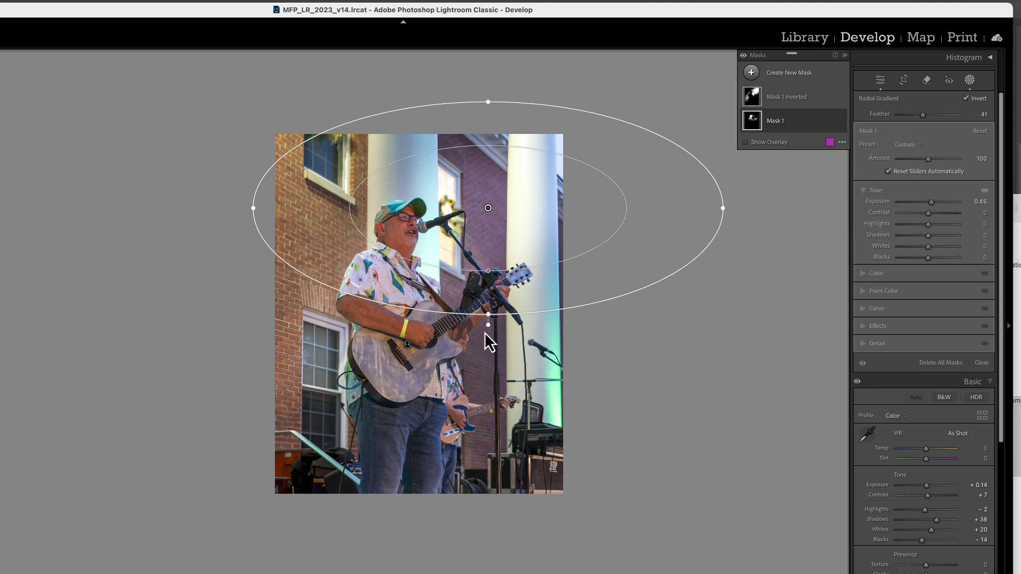
{"action": "left_click_drag", "start_coordinate": [492, 338], "coordinate": [523, 260]}
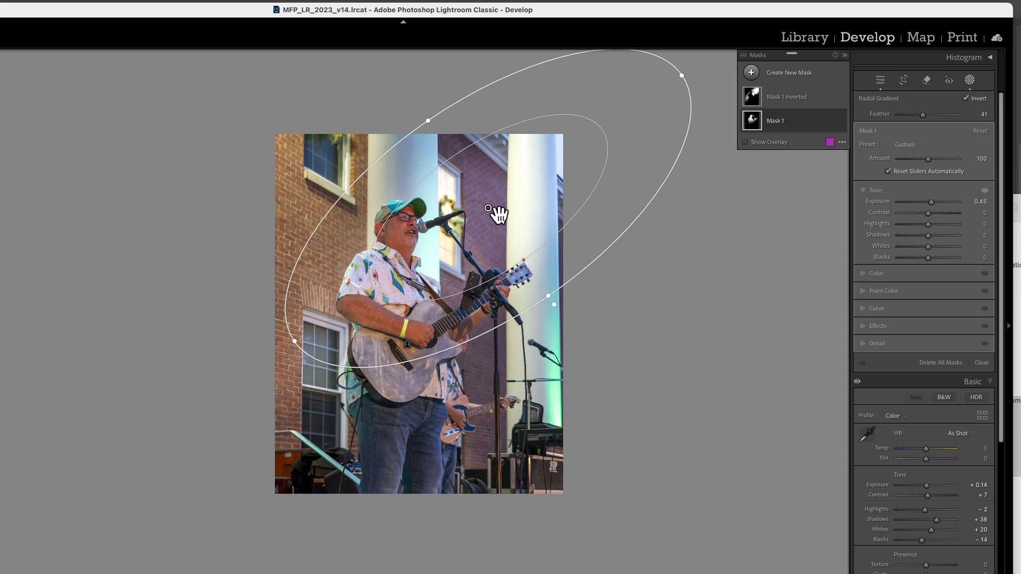
{"action": "left_click_drag", "start_coordinate": [293, 342], "coordinate": [211, 407]}
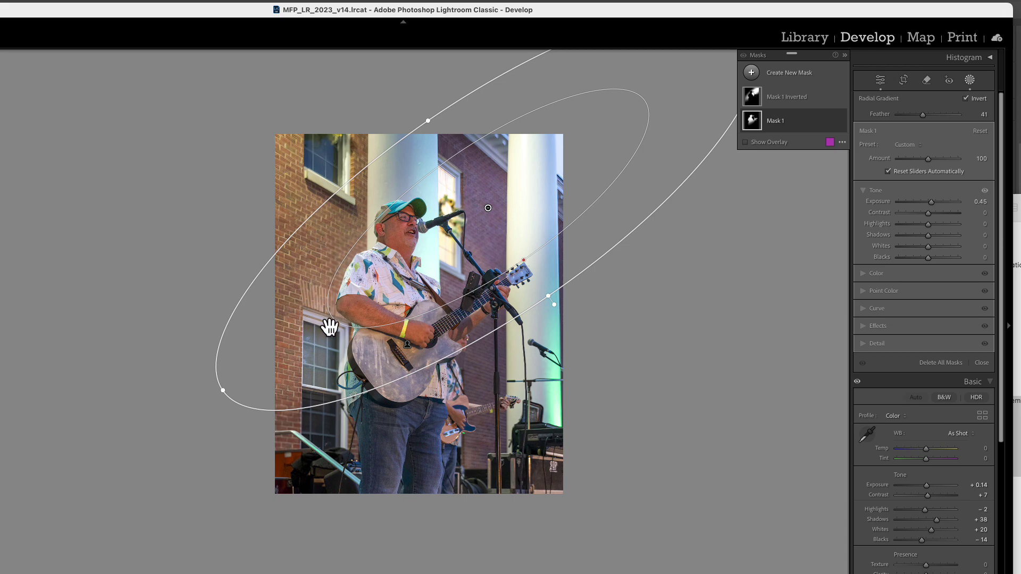
{"action": "left_click_drag", "start_coordinate": [487, 208], "coordinate": [546, 192]}
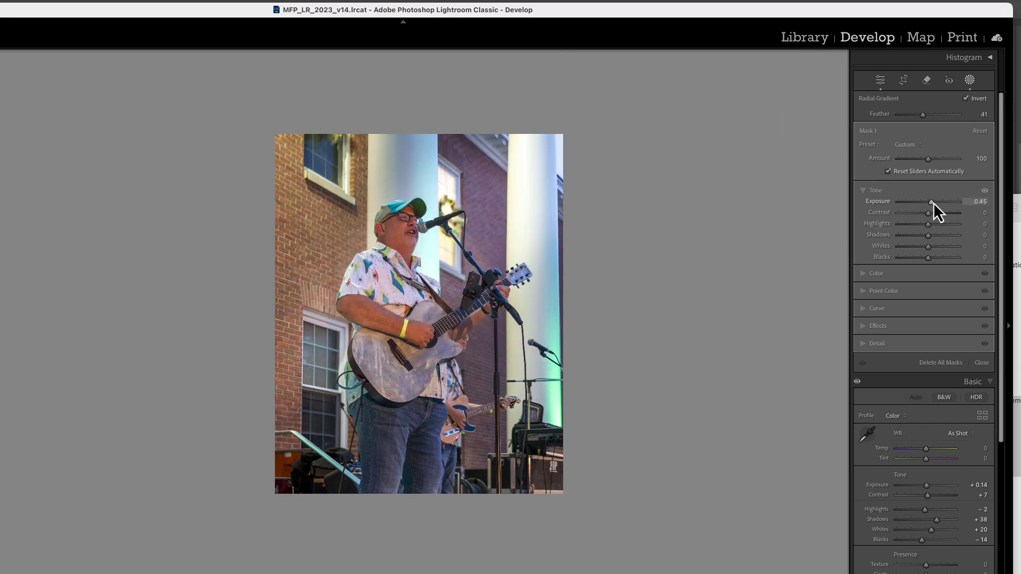
- Raise Mask 1's Exposure to 1.24 and shift its radial gradient slightly right
{"action": "left_click_drag", "start_coordinate": [933, 203], "coordinate": [936, 205]}
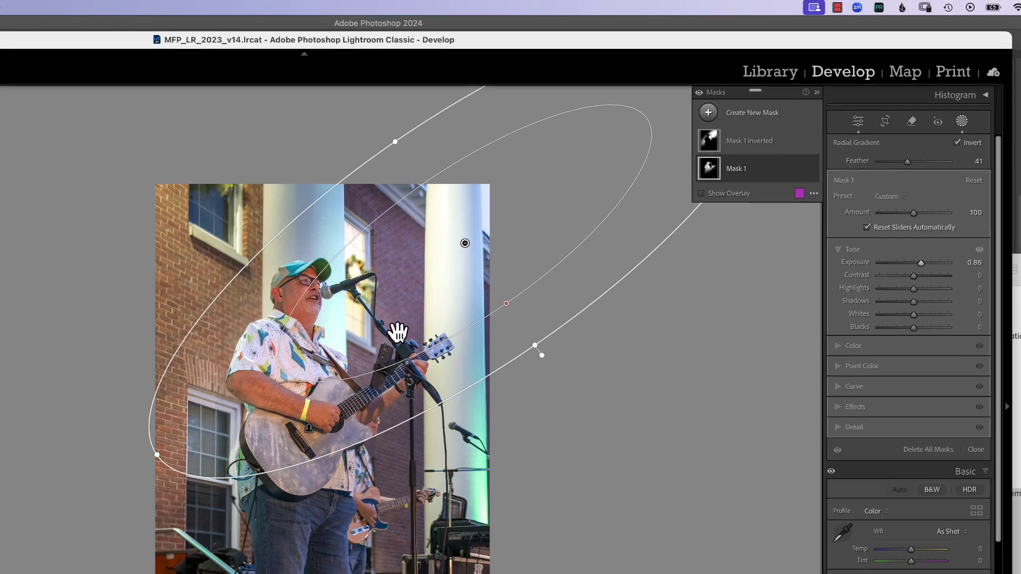
{"action": "left_click_drag", "start_coordinate": [482, 241], "coordinate": [515, 239]}
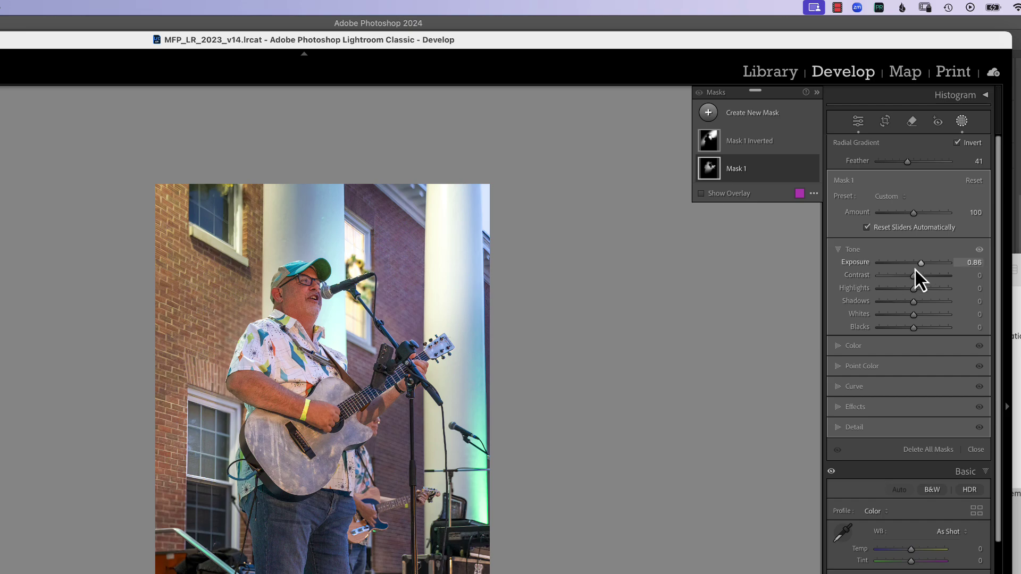
{"action": "left_click_drag", "start_coordinate": [921, 267], "coordinate": [924, 266]}
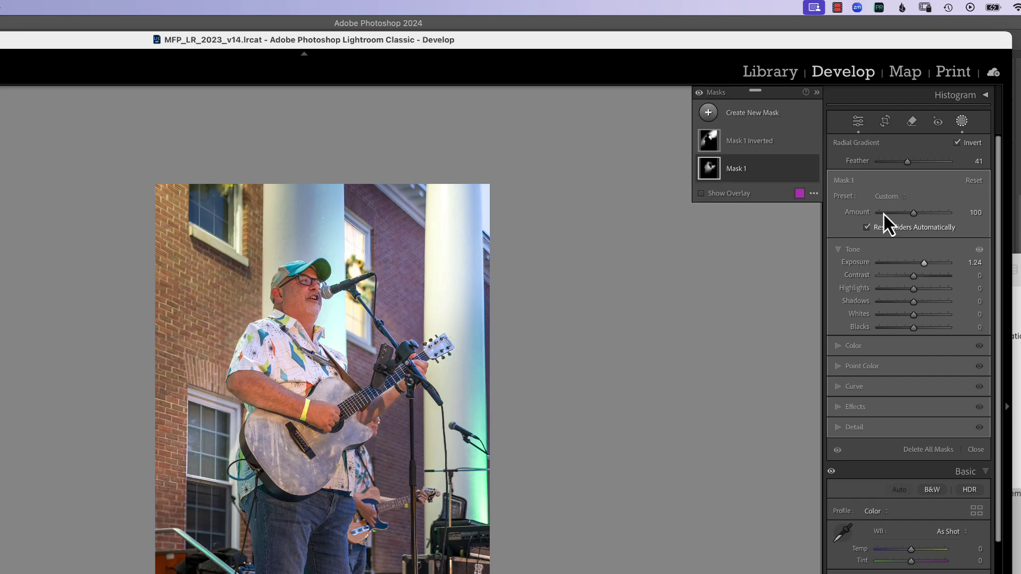
{"action": "mouse_move", "coordinate": [807, 139]}
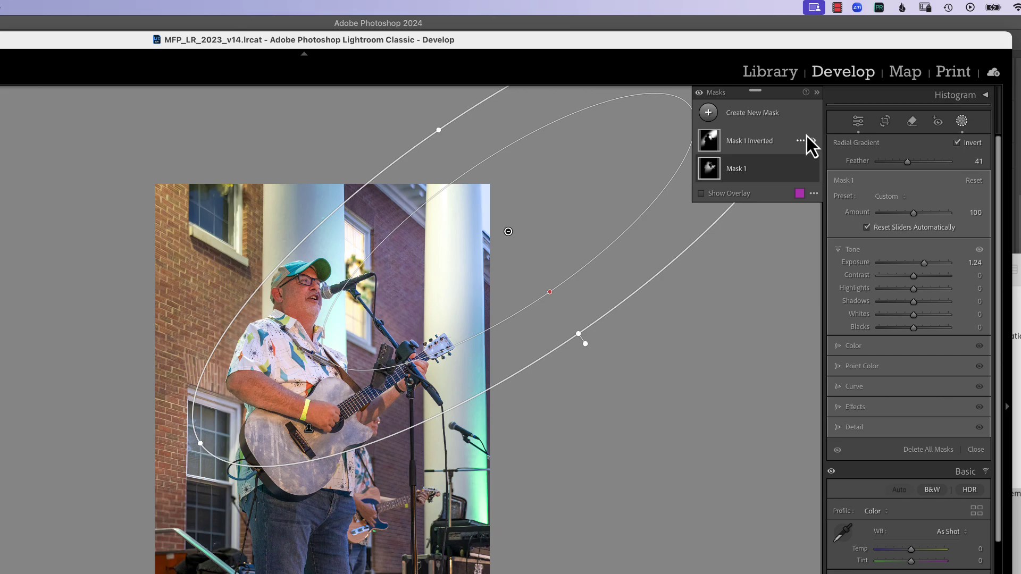
{"action": "left_click", "coordinate": [812, 142]}
{"action": "left_click", "coordinate": [812, 141]}
{"action": "left_click", "coordinate": [812, 142]}
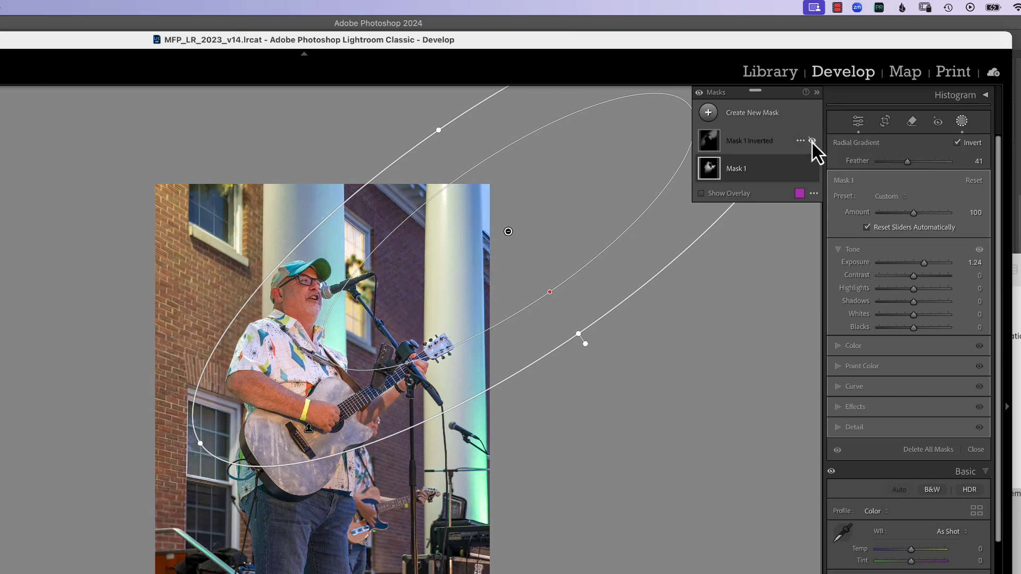
{"action": "left_click", "coordinate": [812, 142]}
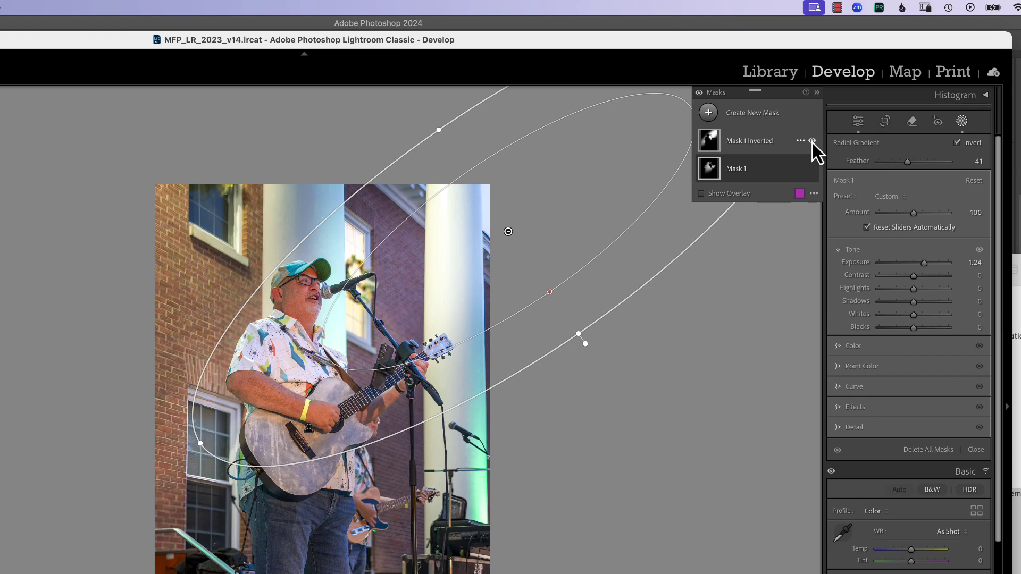
{"action": "left_click", "coordinate": [812, 142]}
{"action": "left_click", "coordinate": [812, 141]}
{"action": "left_click", "coordinate": [812, 169]}
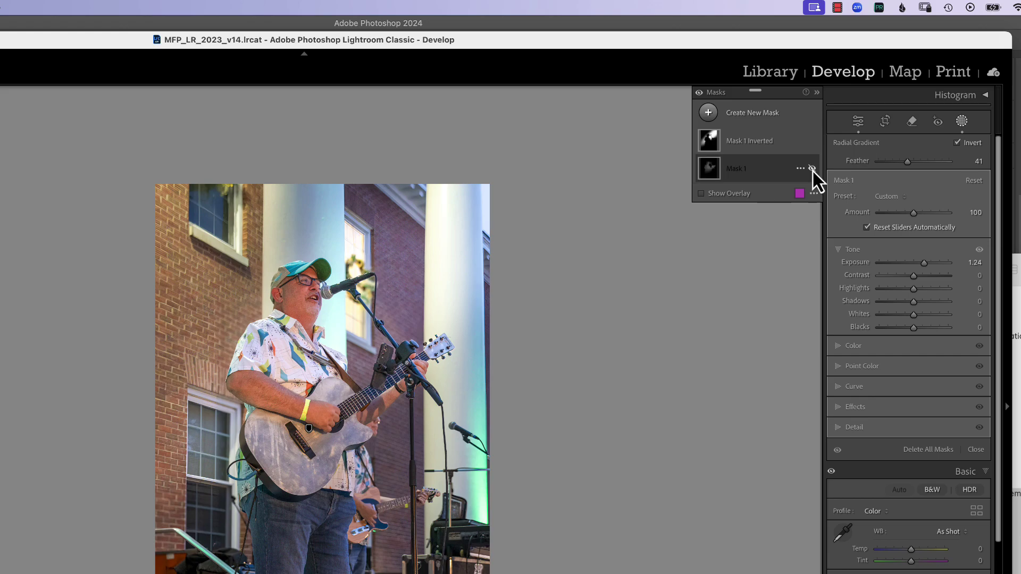
{"action": "left_click", "coordinate": [812, 168]}
{"action": "left_click", "coordinate": [812, 168]}
{"action": "left_click", "coordinate": [811, 169]}
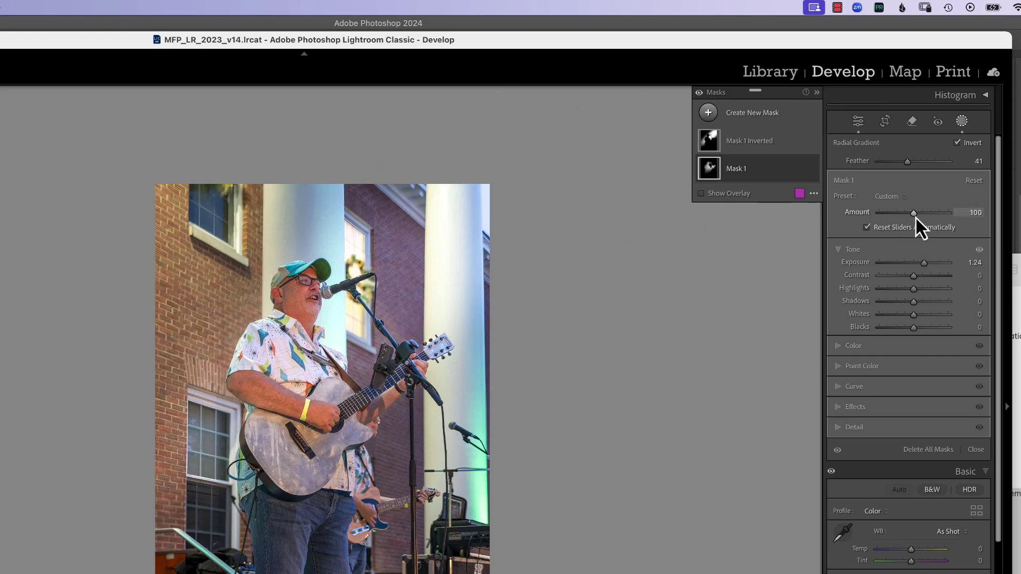
- Lower Mask 1's amount to 80 and Mask 1 Inverted's Exposure to 0.47, comparing with masks off
{"action": "left_click_drag", "start_coordinate": [914, 216], "coordinate": [907, 218]}
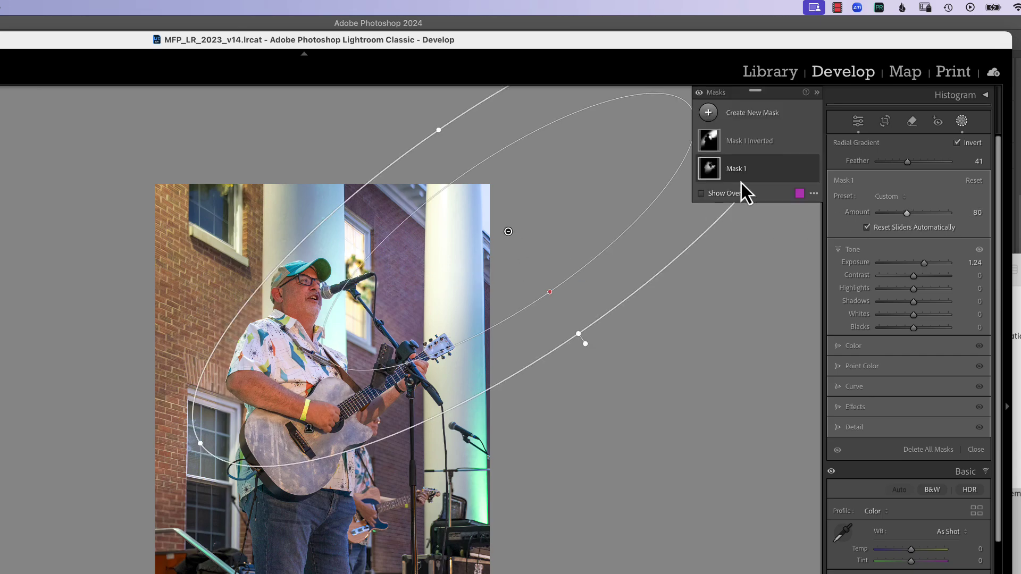
{"action": "left_click", "coordinate": [709, 146]}
{"action": "left_click_drag", "start_coordinate": [920, 230], "coordinate": [917, 232]}
{"action": "left_click", "coordinate": [700, 94]}
{"action": "left_click", "coordinate": [700, 94]}
{"action": "left_click", "coordinate": [700, 94]}
{"action": "left_click", "coordinate": [699, 95]}
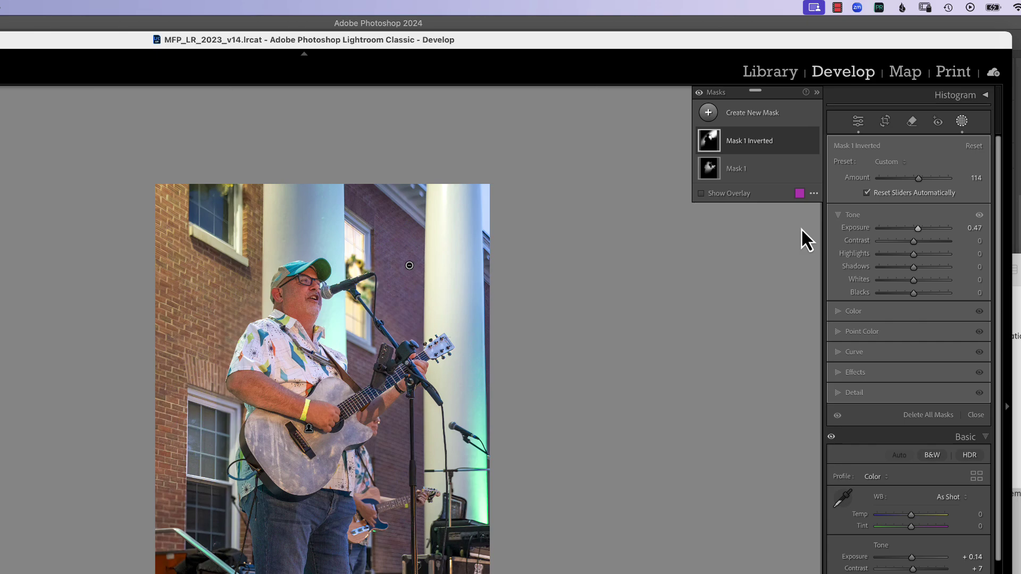
- Add an inverted radial gradient ellipse around the singer, darkening the edges to Exposure −2.79
{"action": "left_click", "coordinate": [708, 113]}
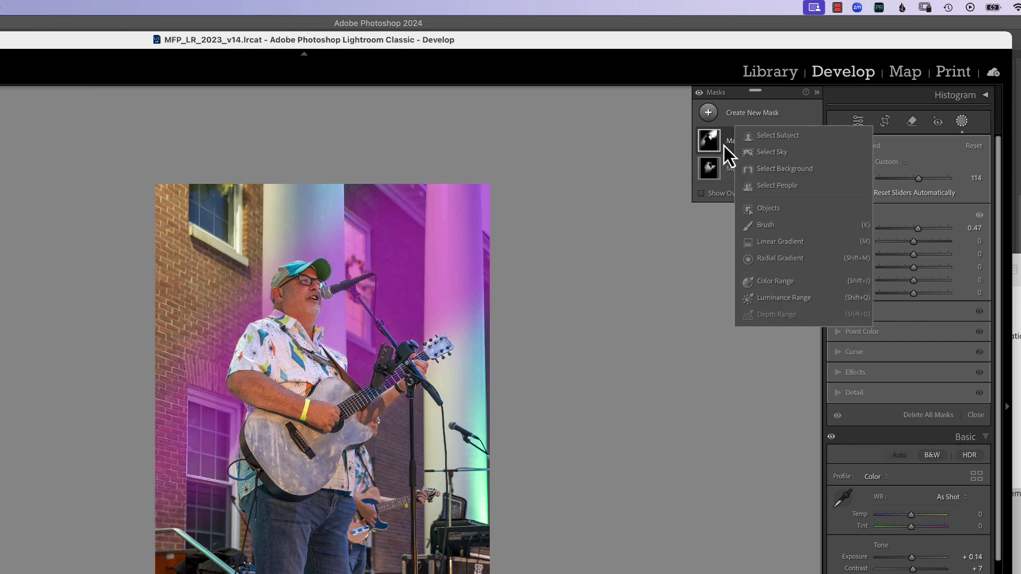
{"action": "left_click", "coordinate": [780, 258]}
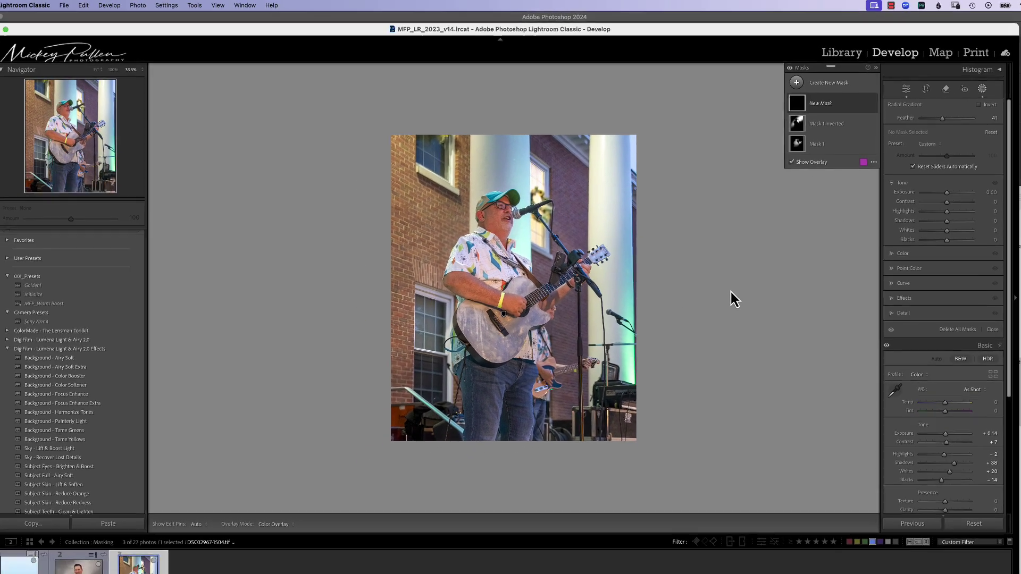
{"action": "left_click_drag", "start_coordinate": [510, 259], "coordinate": [728, 562]}
{"action": "left_click_drag", "start_coordinate": [505, 438], "coordinate": [512, 358]}
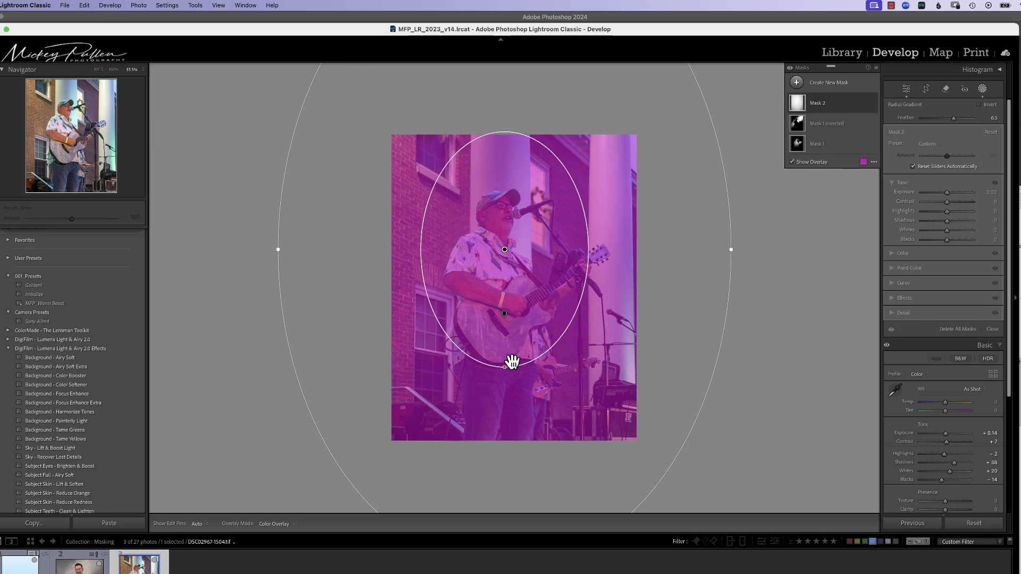
{"action": "left_click_drag", "start_coordinate": [510, 257], "coordinate": [519, 288]}
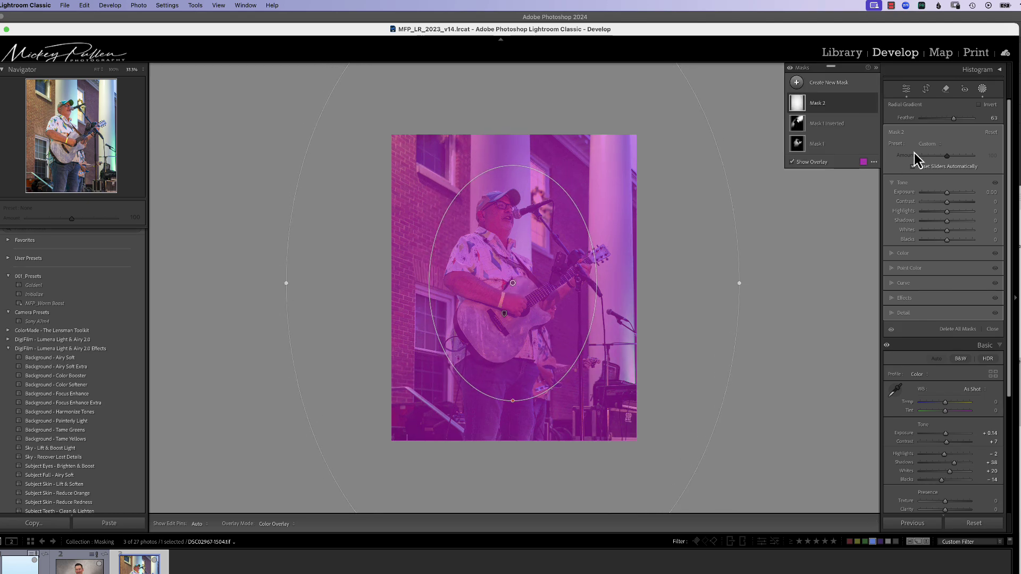
{"action": "left_click", "coordinate": [978, 106]}
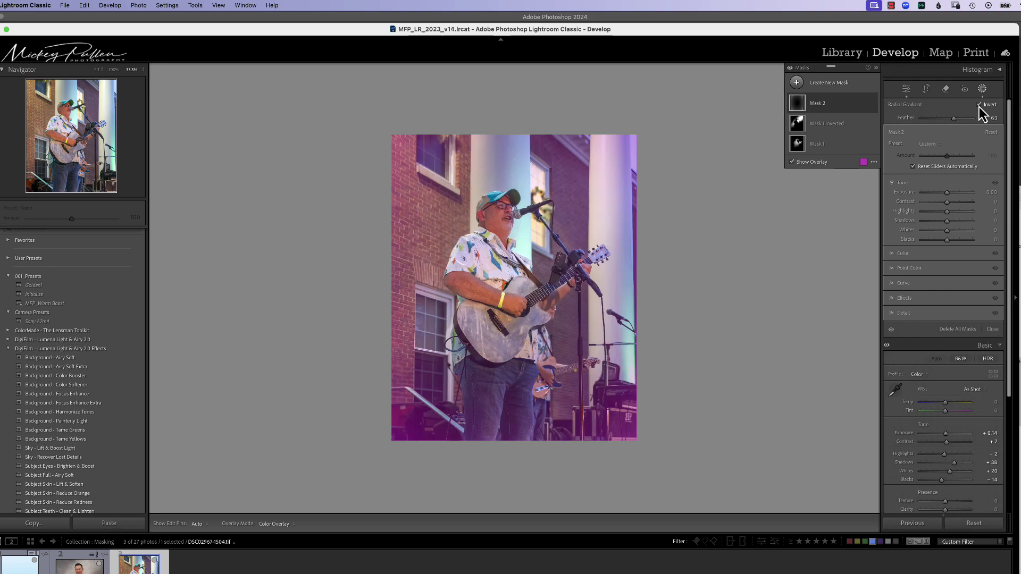
{"action": "left_click_drag", "start_coordinate": [948, 194], "coordinate": [930, 211]}
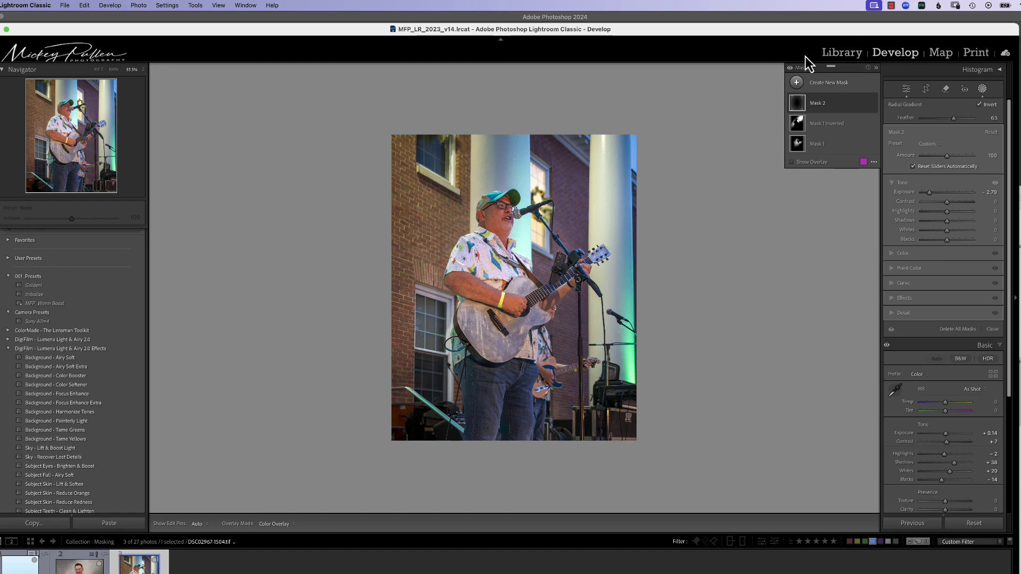
- Compare the photo with all mask adjustments hidden and shown, then with the Mask 2 vignette hidden
{"action": "left_click", "coordinate": [790, 68]}
{"action": "left_click", "coordinate": [791, 68]}
{"action": "left_click", "coordinate": [791, 68]}
{"action": "left_click", "coordinate": [790, 69]}
{"action": "left_click", "coordinate": [872, 103]}
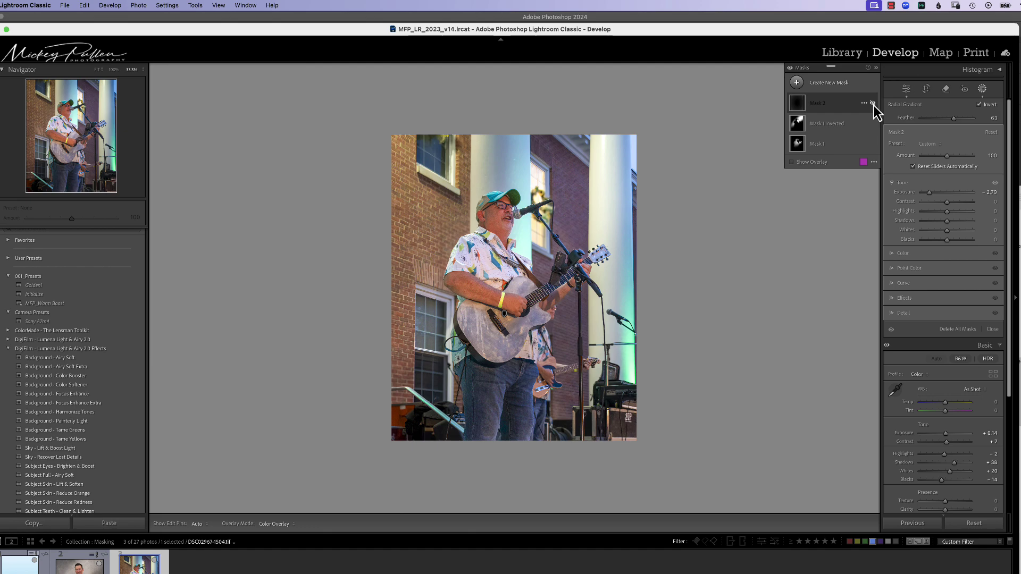
{"action": "left_click", "coordinate": [872, 103]}
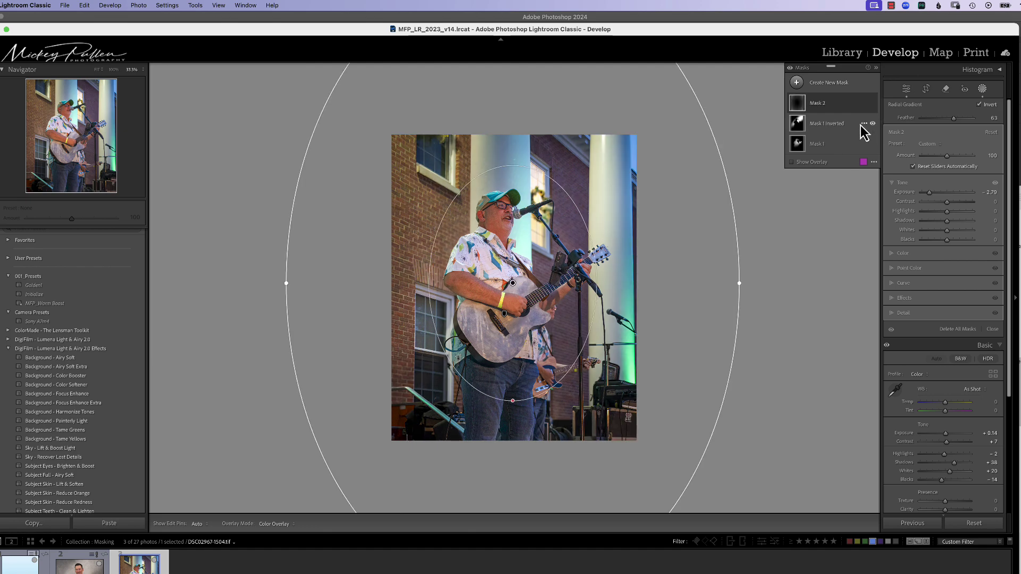
- Compare Mask 1 Inverted on and off, then expand it to list Radial Gradient 1 and Subject 1
{"action": "left_click", "coordinate": [873, 123]}
{"action": "left_click", "coordinate": [873, 123]}
{"action": "left_click", "coordinate": [873, 124]}
{"action": "left_click", "coordinate": [836, 127]}
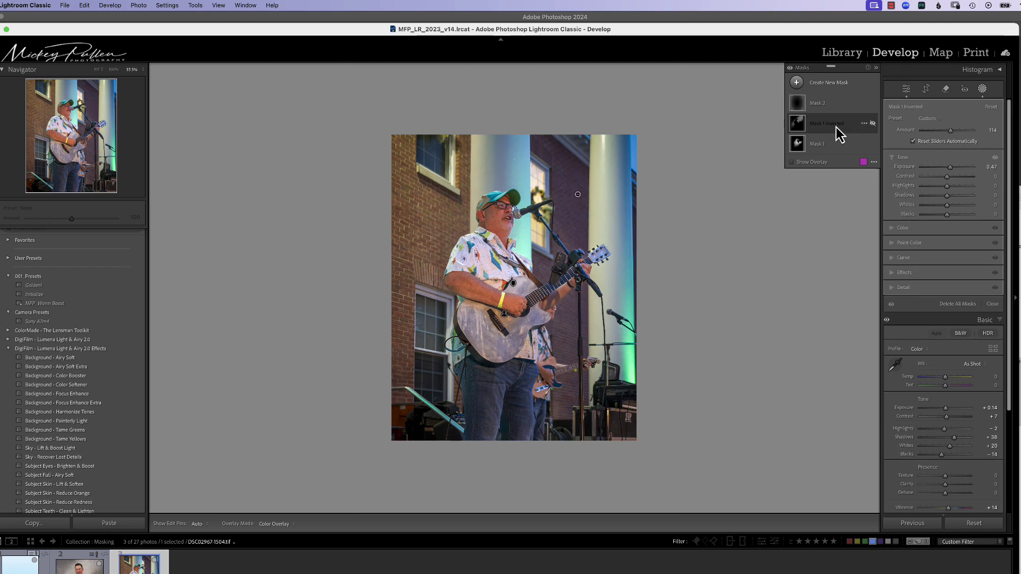
{"action": "left_click", "coordinate": [872, 124]}
{"action": "left_click", "coordinate": [845, 124]}
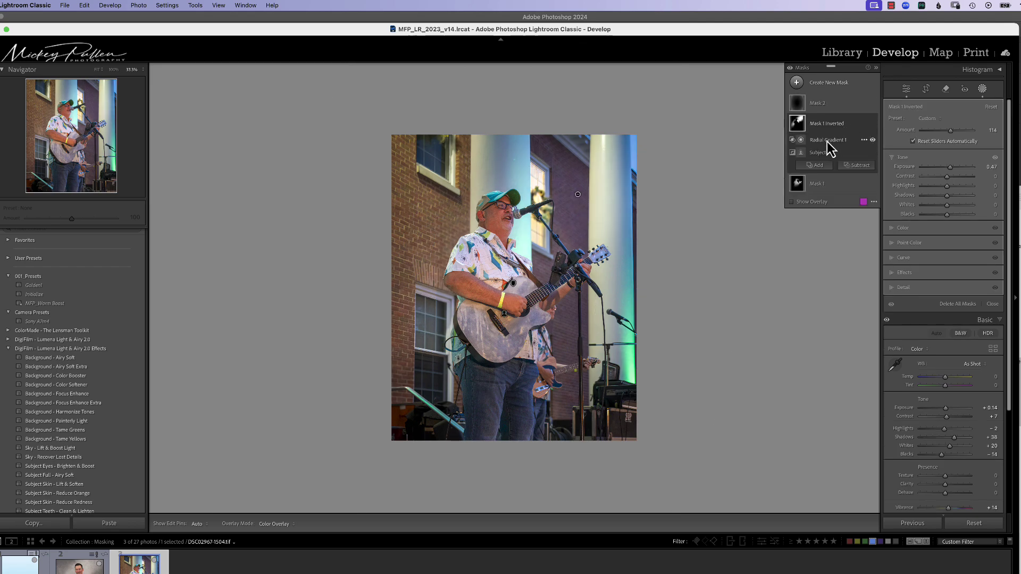
- Compare Mask 1 Inverted with and without Radial Gradient 1, then select Mask 1 and toggle it
{"action": "left_click", "coordinate": [872, 140]}
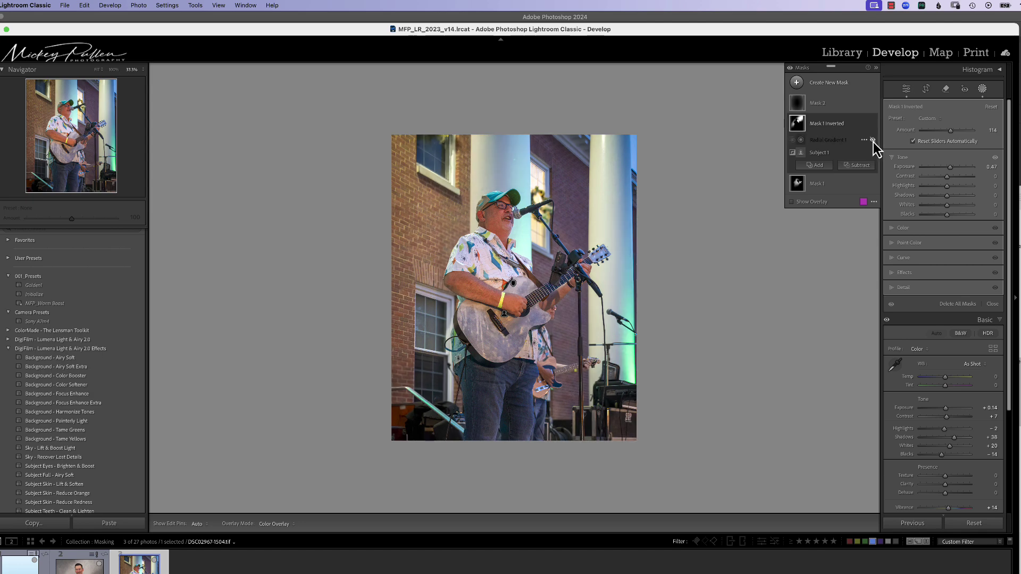
{"action": "left_click", "coordinate": [873, 140]}
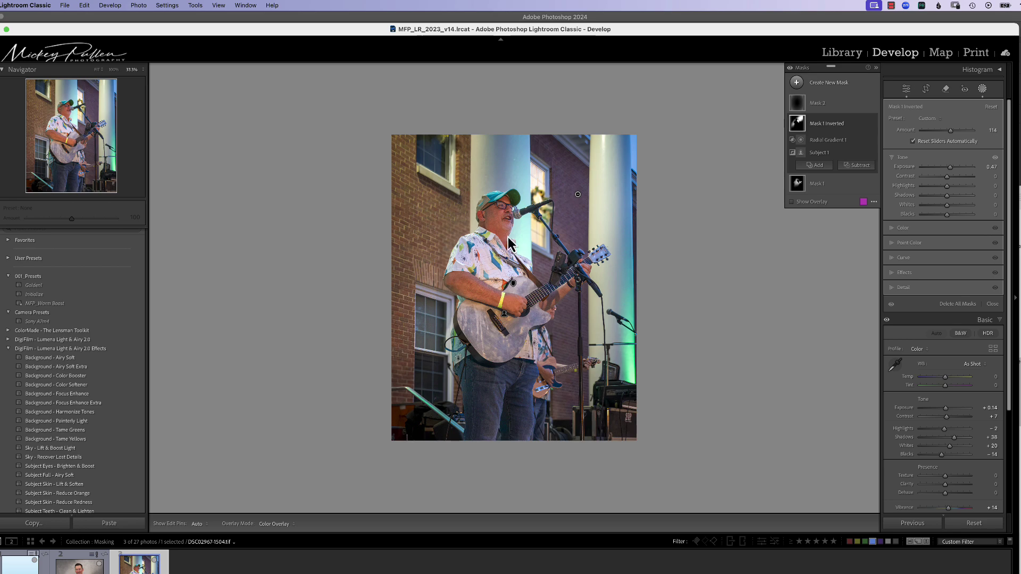
{"action": "left_click", "coordinate": [833, 184]}
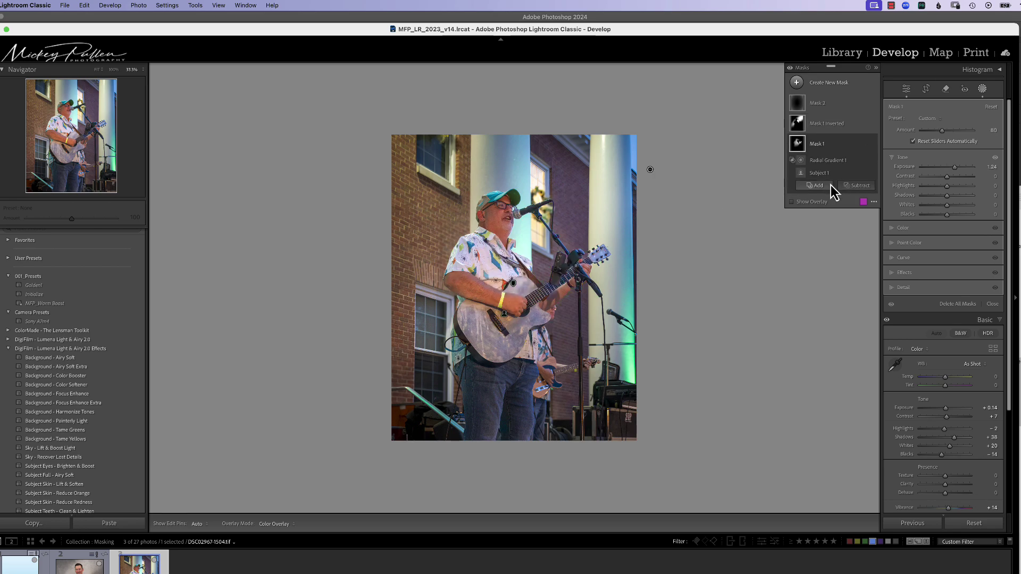
{"action": "left_click", "coordinate": [872, 145]}
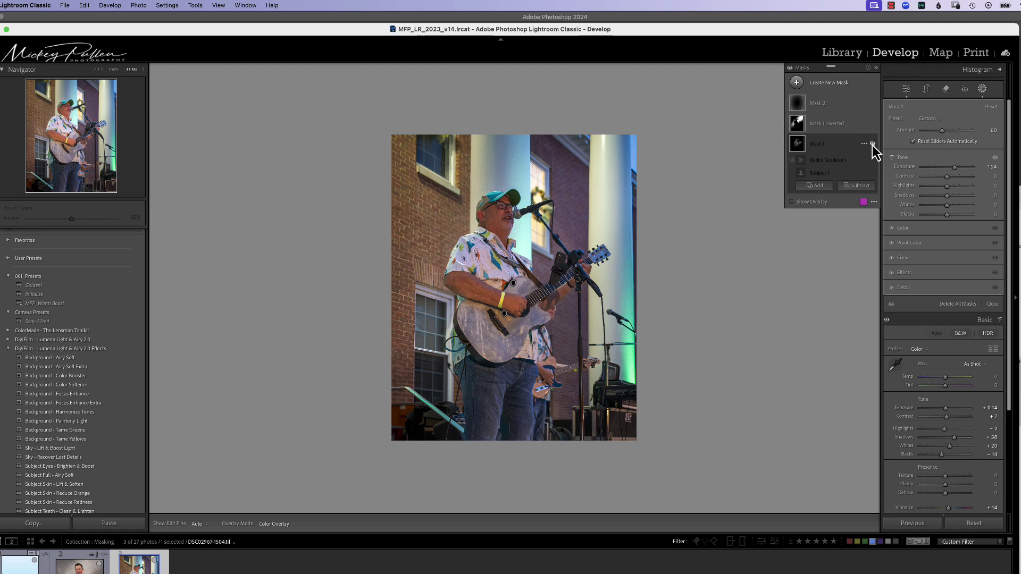
{"action": "left_click", "coordinate": [872, 144]}
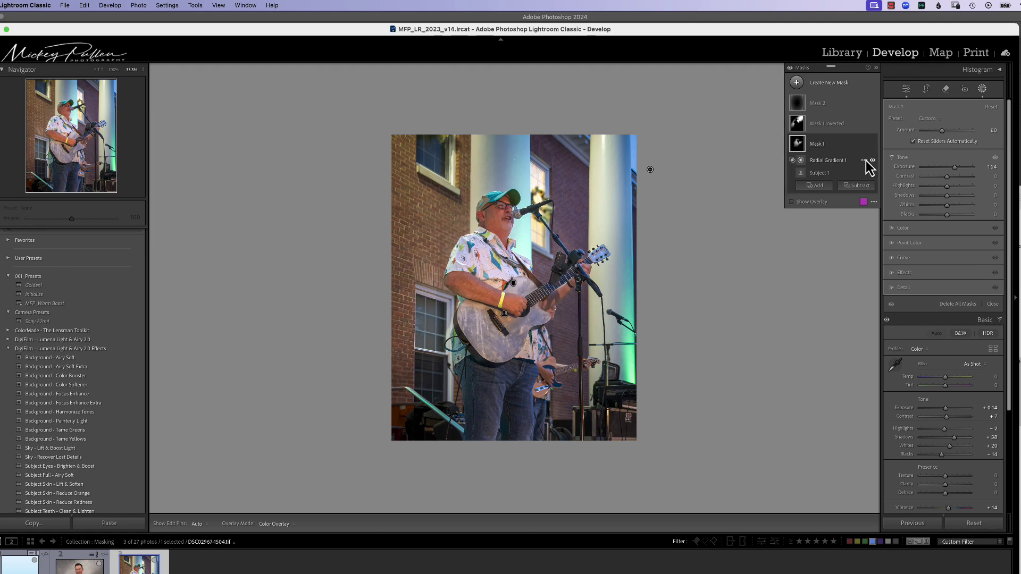
- Compare Mask 1 with its inverted Radial Gradient 1 hidden and shown, leaving it visible
{"action": "left_click", "coordinate": [864, 160]}
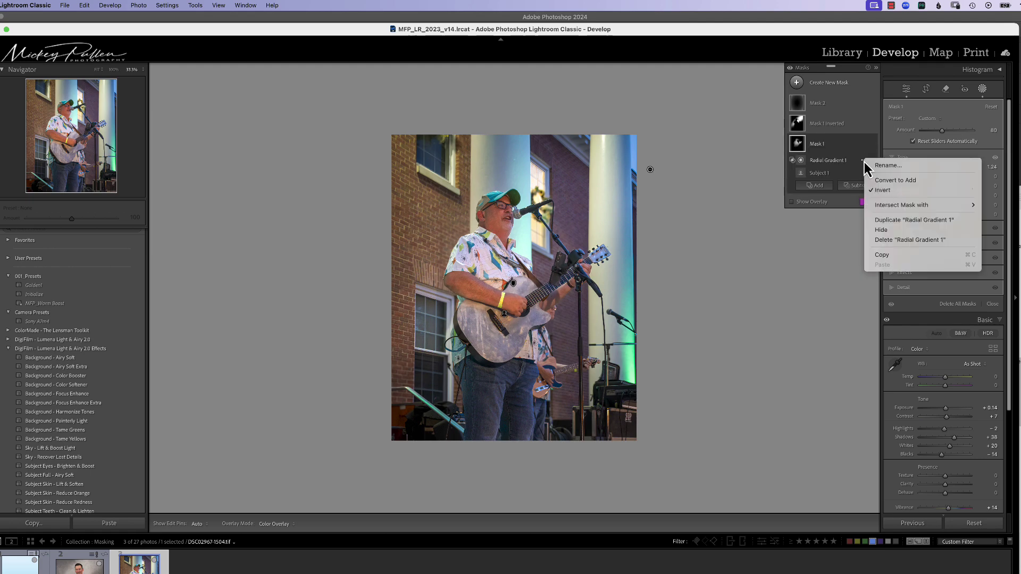
{"action": "key", "text": "Escape"}
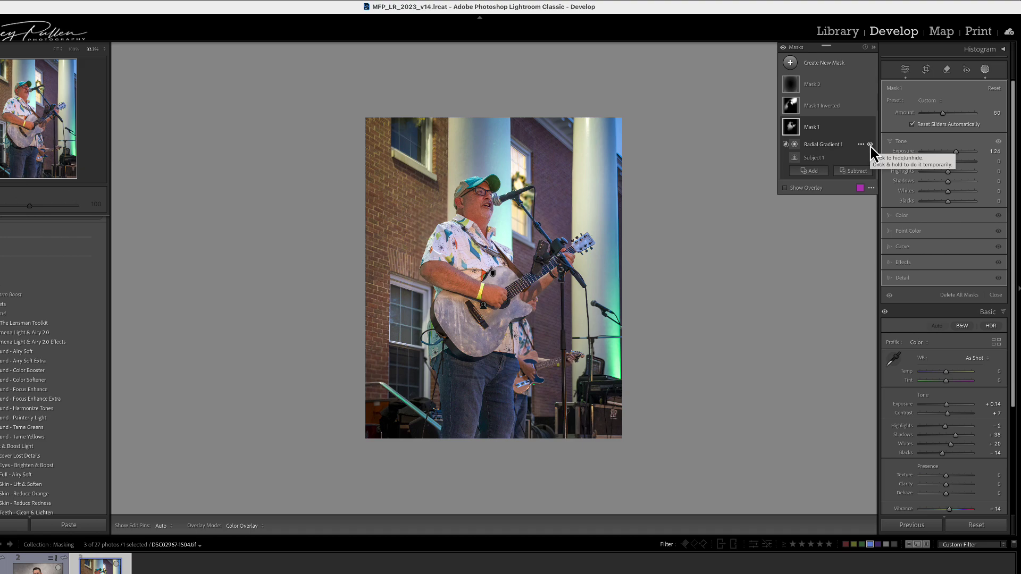
{"action": "left_click", "coordinate": [870, 145]}
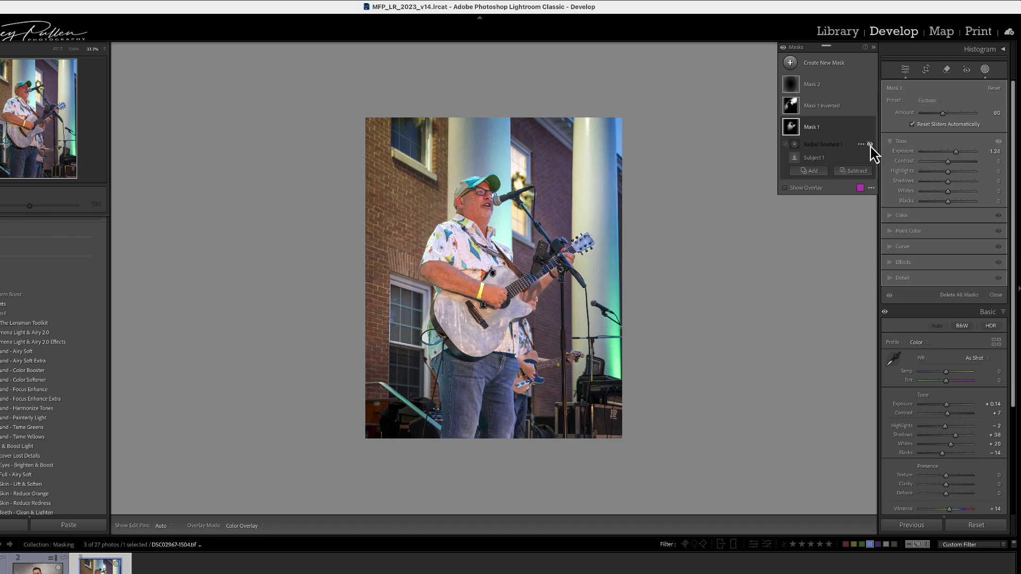
{"action": "left_click", "coordinate": [870, 144]}
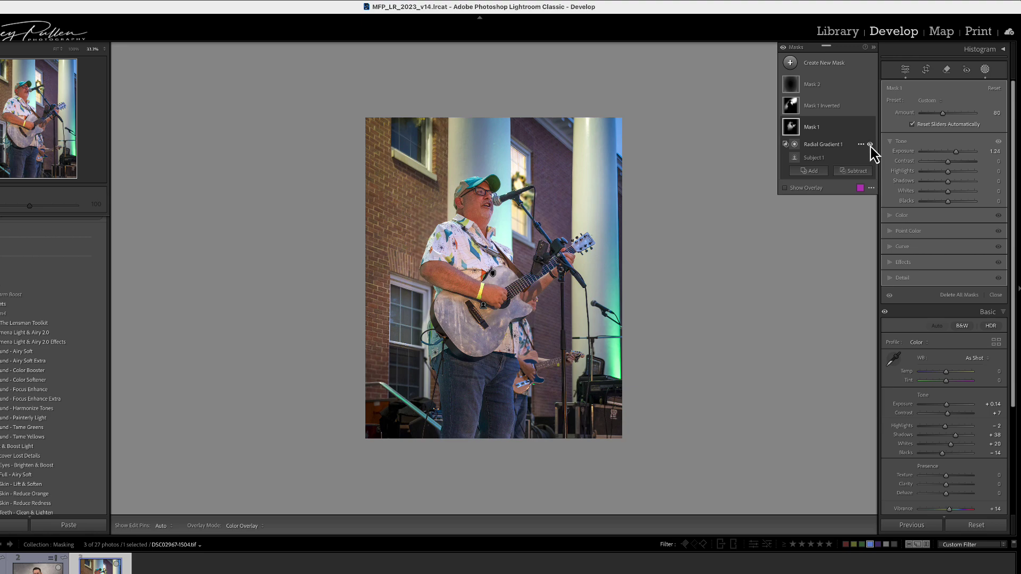
{"action": "left_click", "coordinate": [870, 145]}
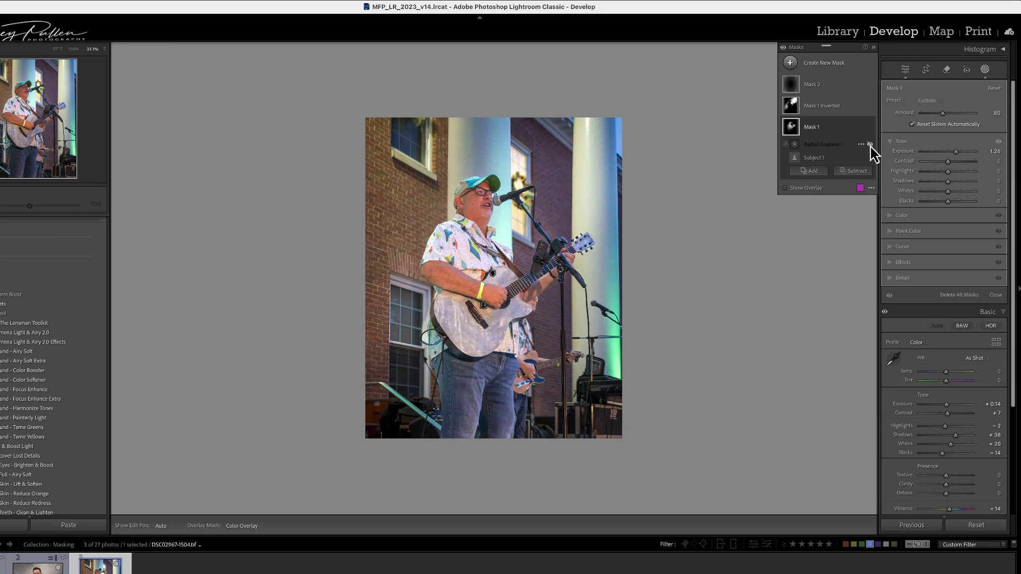
{"action": "left_click", "coordinate": [869, 145]}
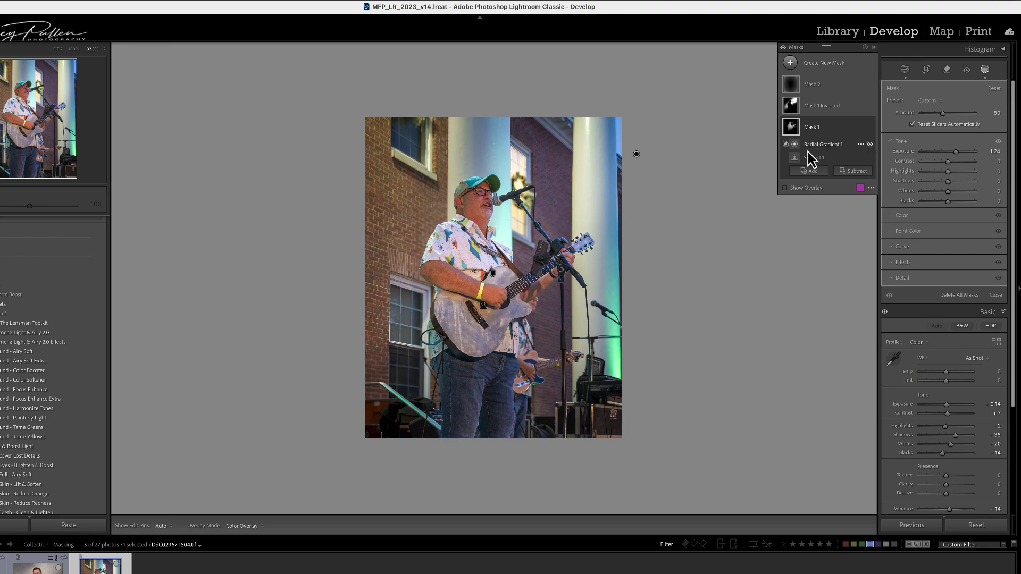